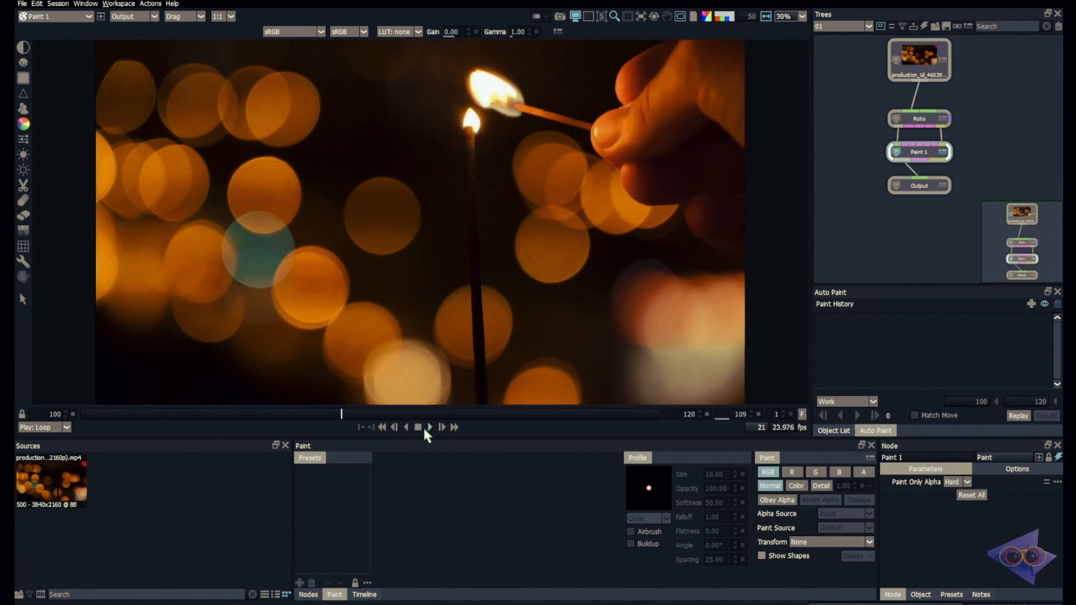
Step: Examine how the pale bokeh circle moves behind the thin candle between frames 100 and 120
click(418, 428)
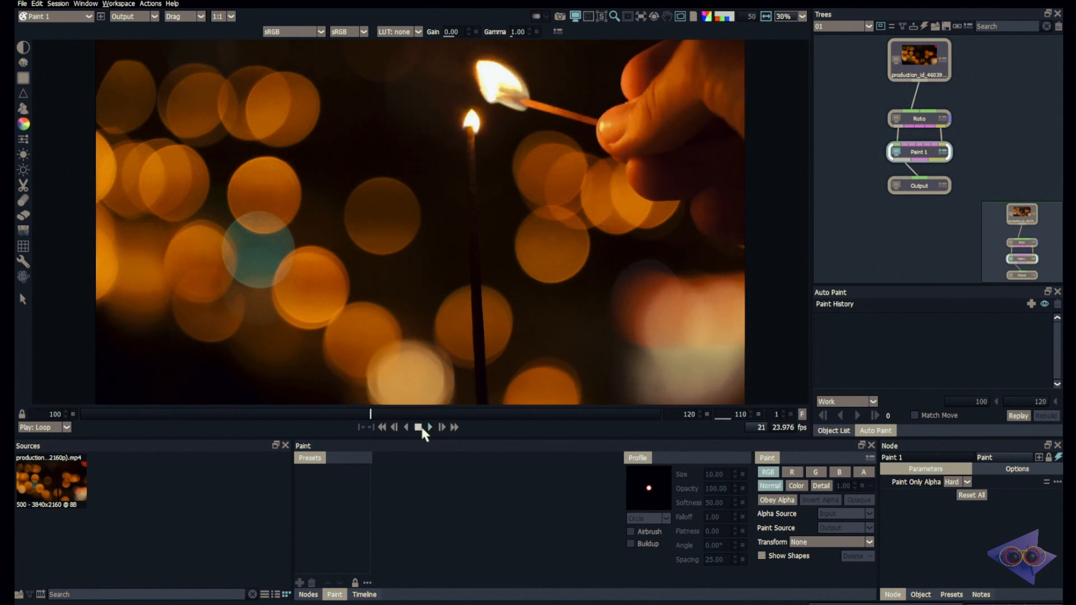
click(418, 427)
drag(424, 303, 439, 213)
scroll(447, 272, up, 5)
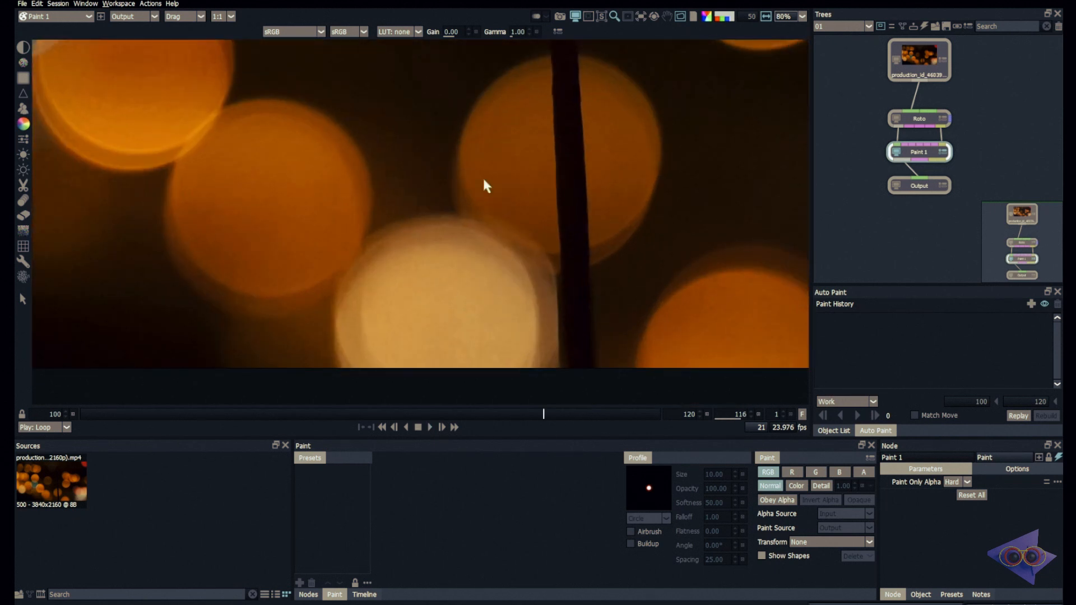
scroll(407, 302, down, 2)
drag(514, 414, 635, 401)
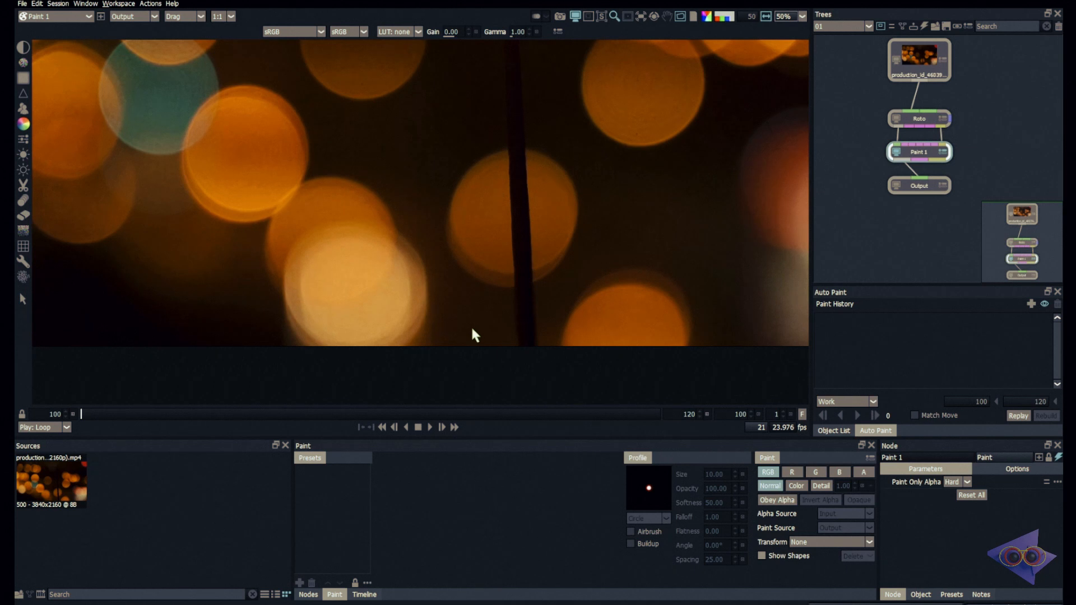
scroll(468, 335, up, 3)
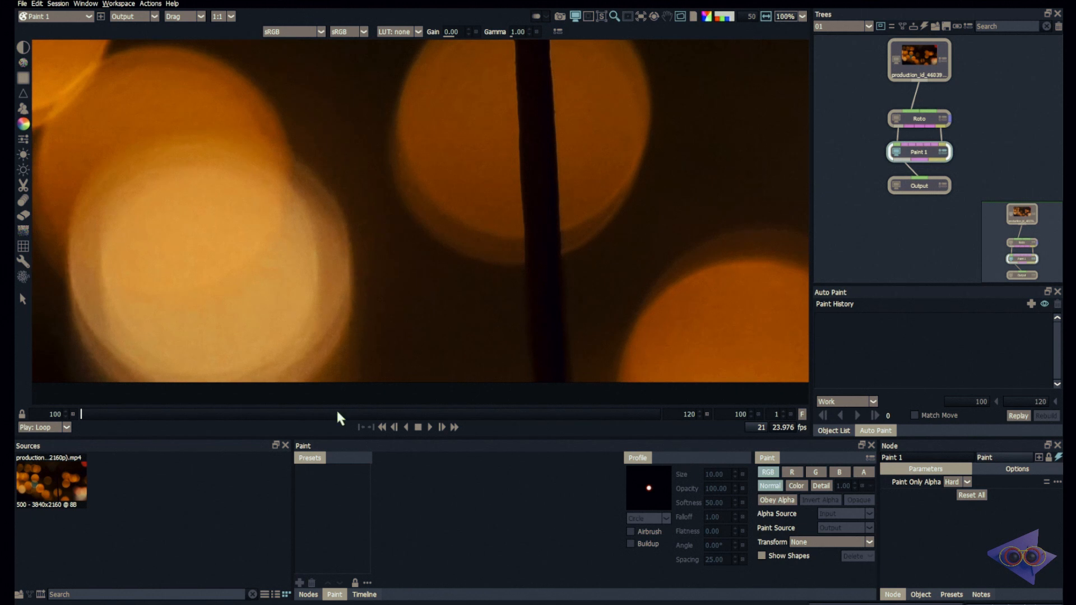
drag(337, 415, 681, 419)
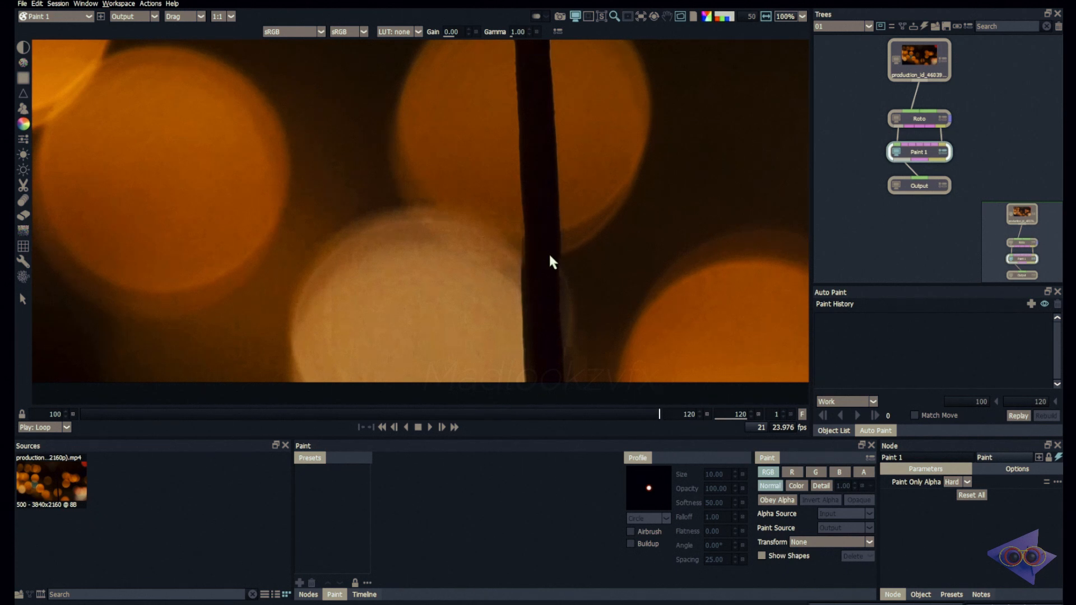
scroll(540, 265, down, 1)
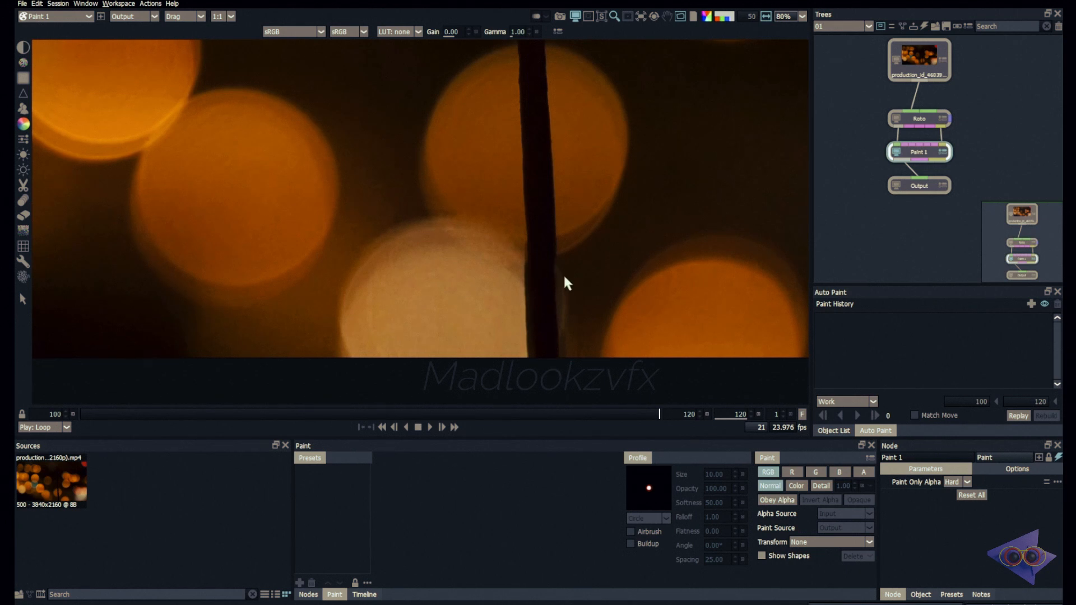
scroll(561, 200, down, 1)
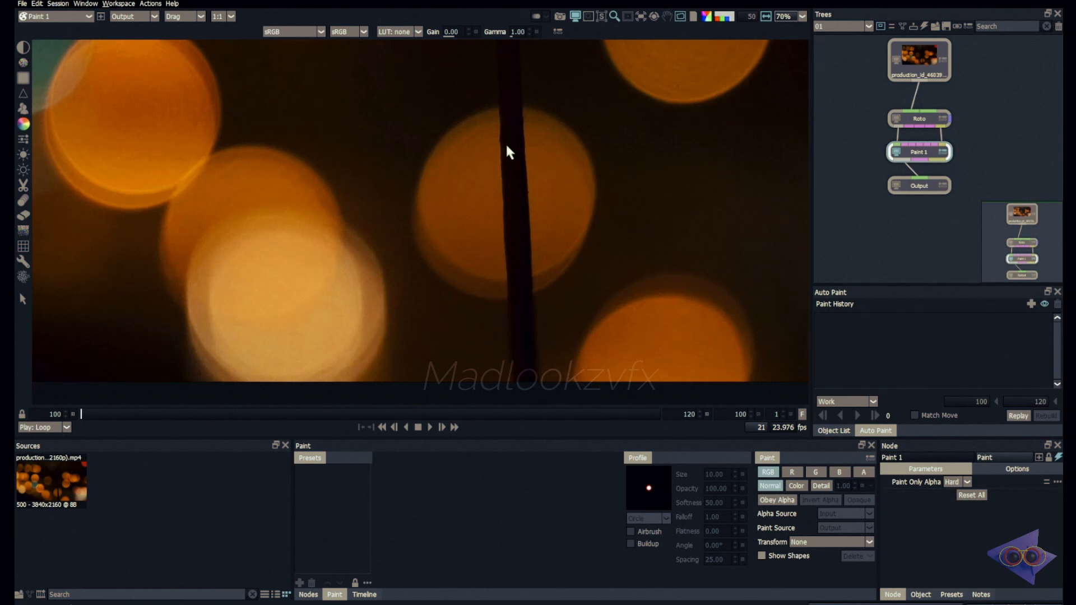
Step: In the Roto node at frame 100, draw a closed Bezier shape around the candle's lower part and check it across the frame range
click(920, 118)
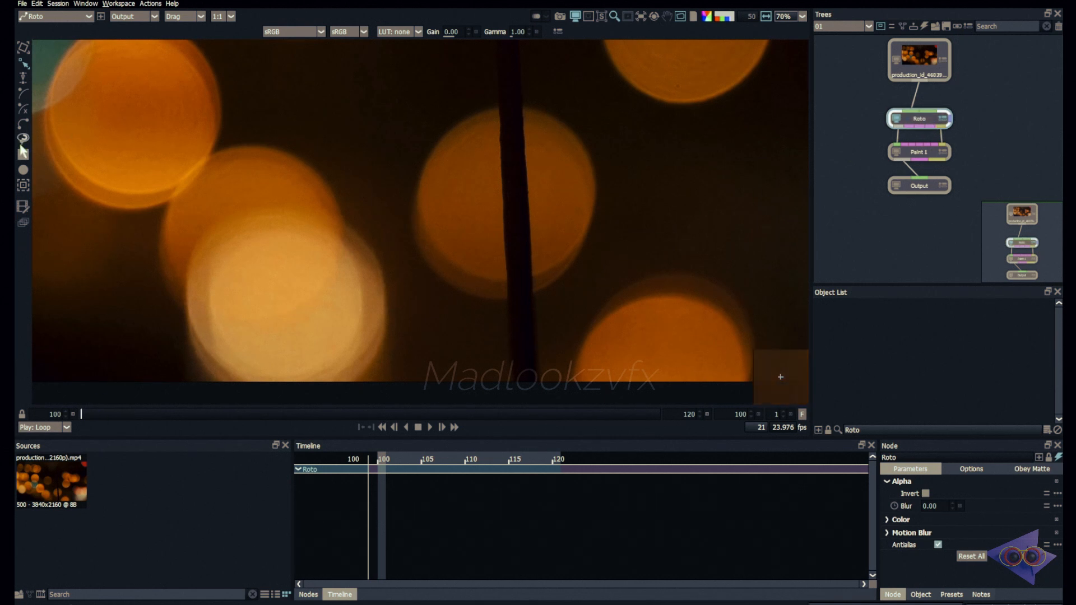
click(22, 123)
click(498, 70)
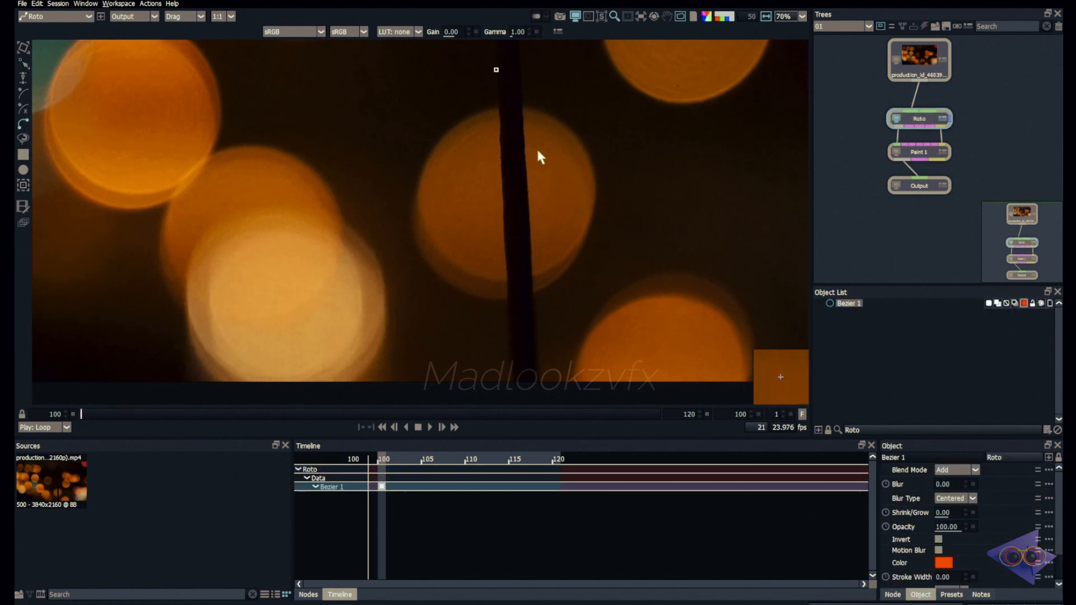
click(504, 222)
click(511, 317)
click(512, 327)
drag(512, 327, 510, 326)
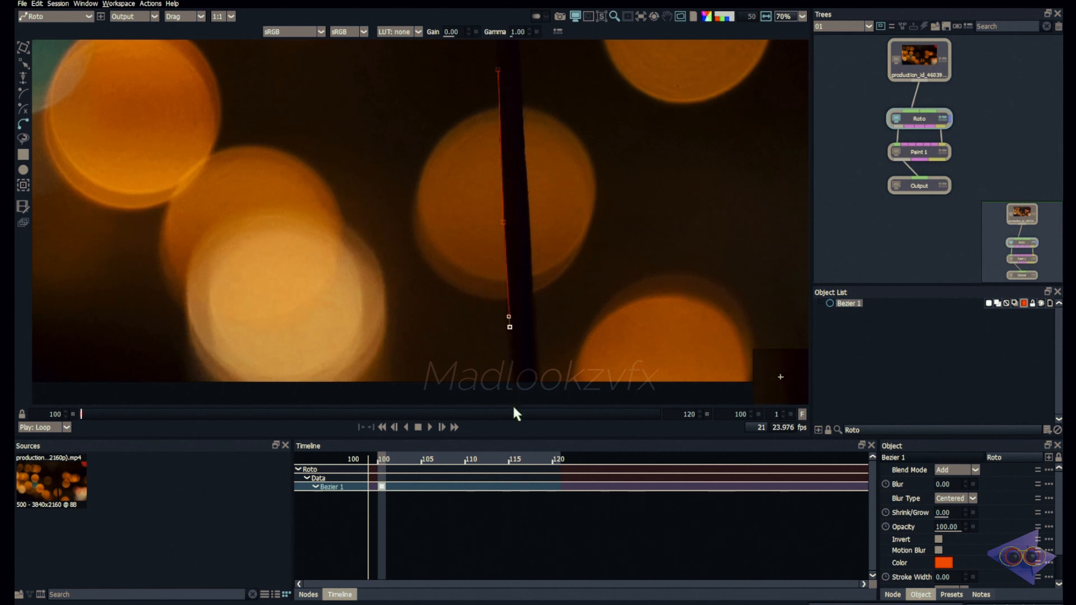
click(514, 398)
click(537, 398)
click(531, 318)
click(529, 214)
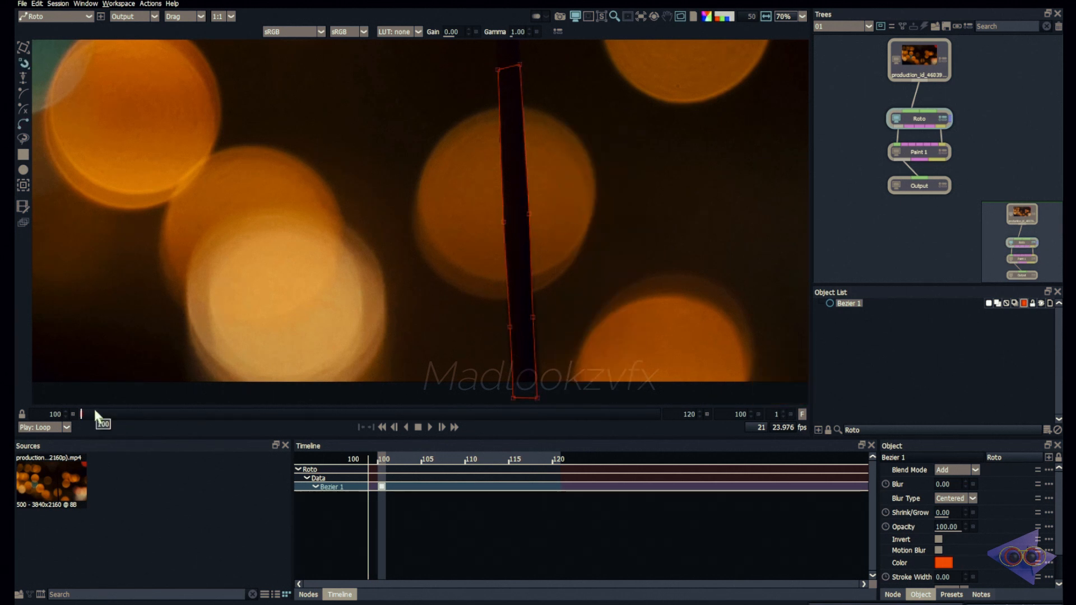
drag(93, 412, 659, 401)
drag(746, 408, 45, 436)
Step: In the Paint 1 node, activate the Clone tool with Input as source and set the relative source frame to 120
click(929, 151)
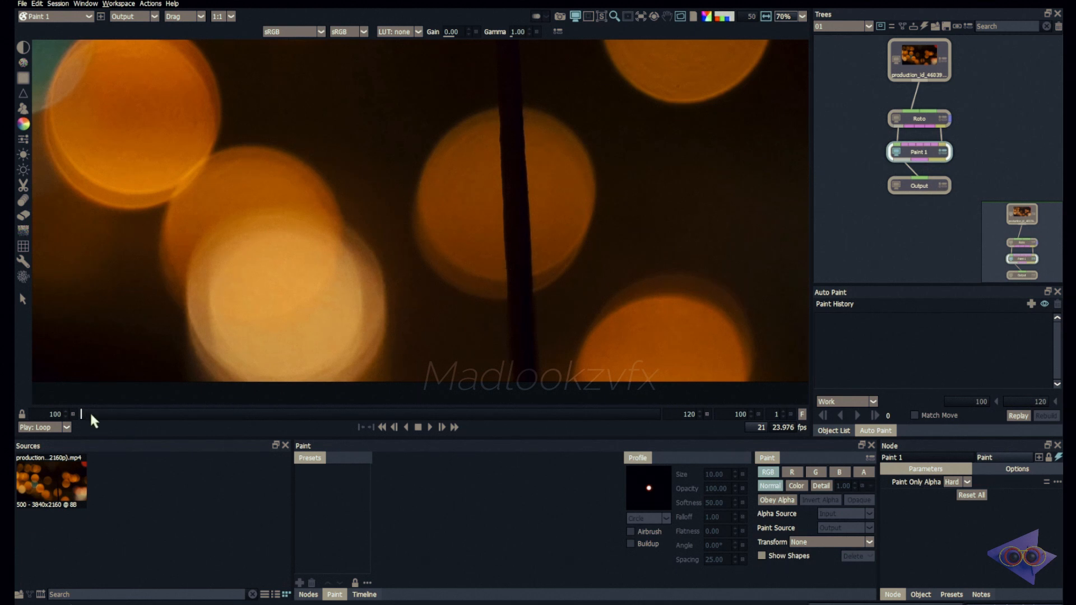
key(c)
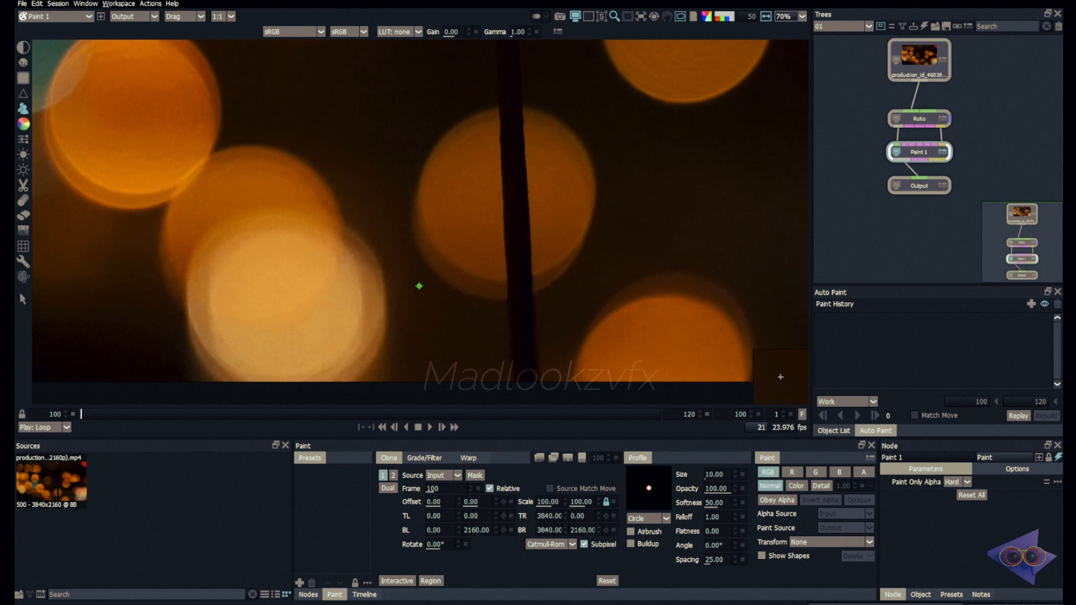
click(448, 490)
text(120)
key(Return)
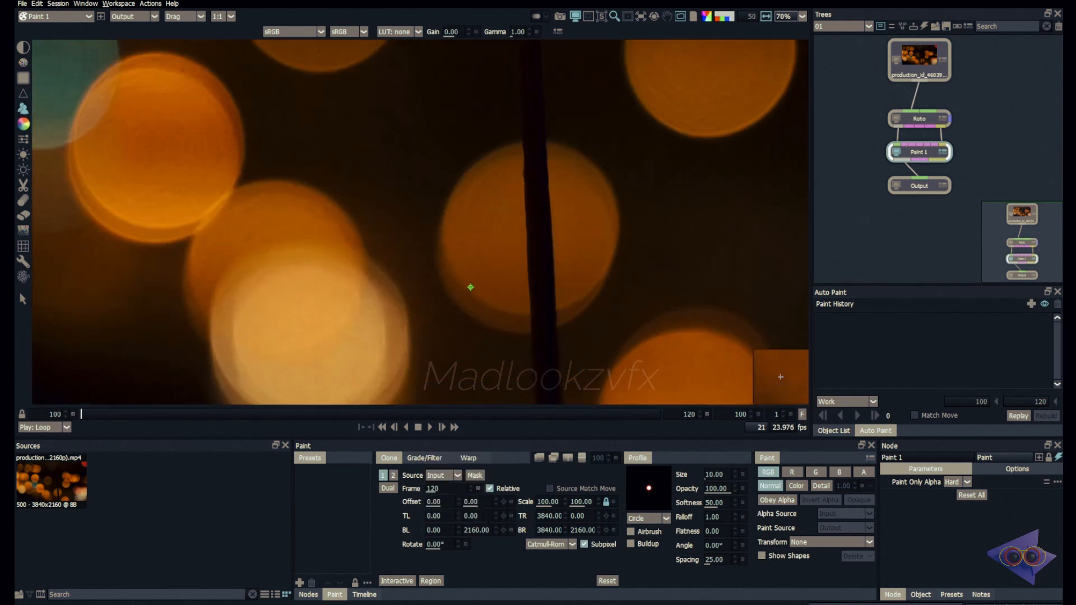
Step: Compare the source with the onion skin, and clone frame 120 over the pale bokeh circle at frame 100 with a brush about 255 in size
key(o)
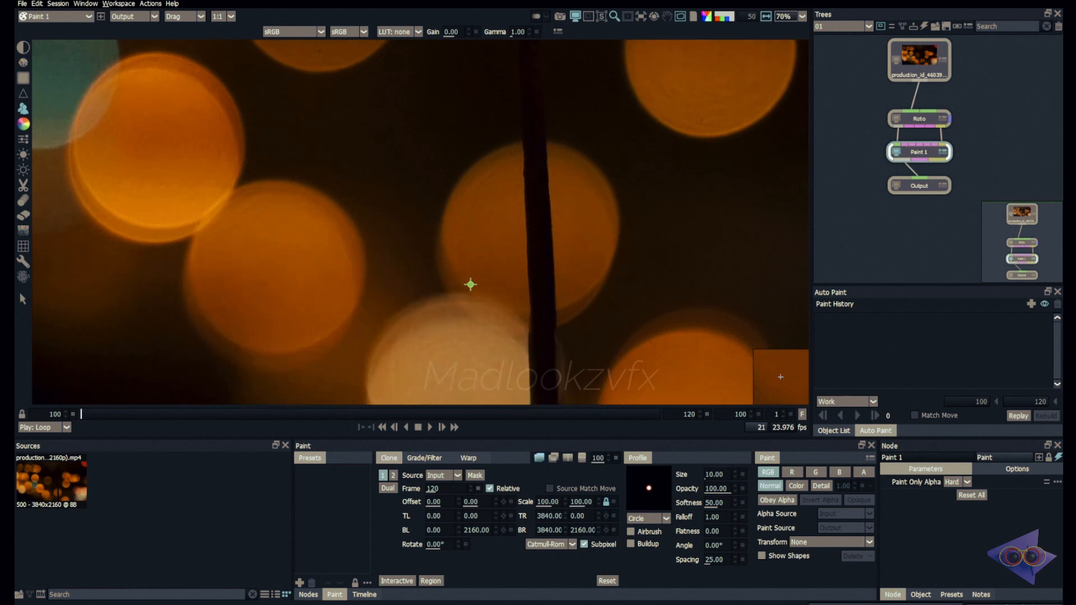
drag(471, 285, 453, 175)
drag(352, 173, 356, 204)
key(o)
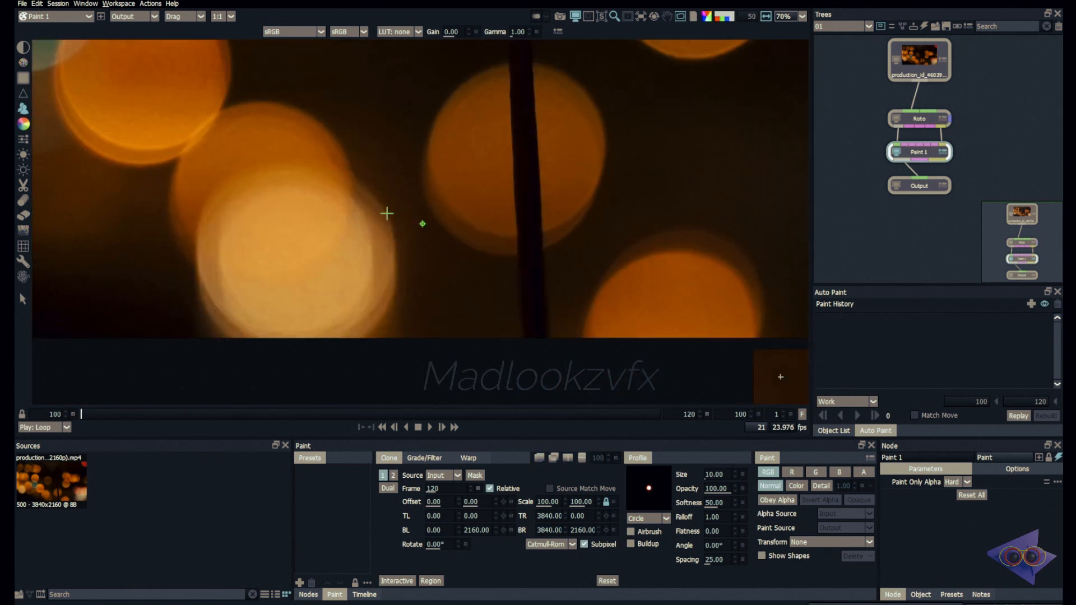
key(o)
key(o)
mouse_move(291, 207)
mouse_down()
mouse_move(235, 203)
mouse_move(216, 265)
mouse_move(220, 351)
mouse_move(322, 192)
mouse_move(282, 347)
mouse_move(346, 220)
mouse_move(370, 232)
mouse_move(356, 253)
mouse_up()
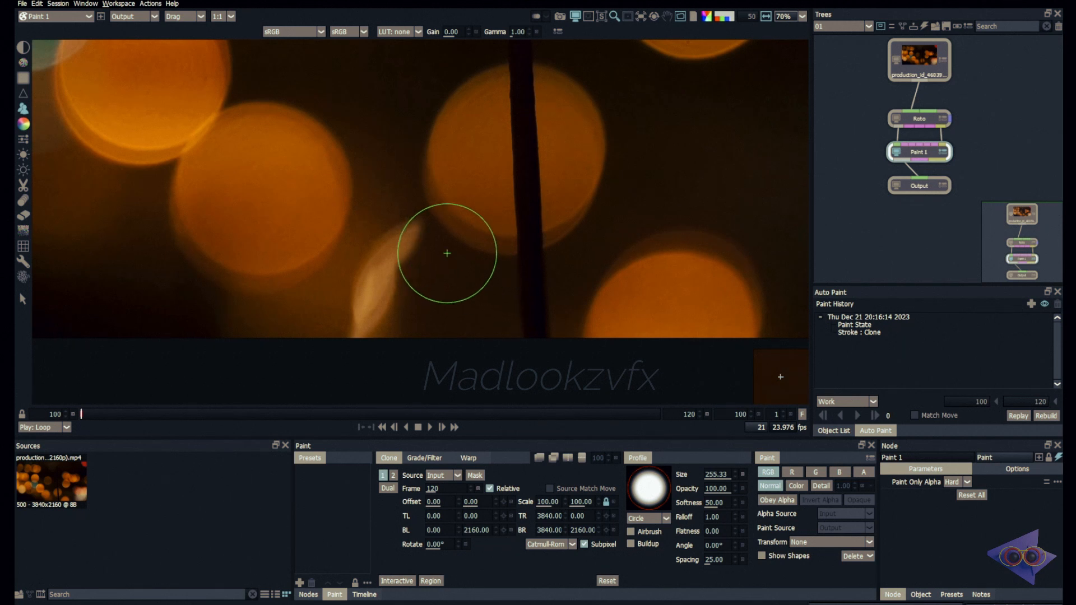
Step: Clean up the leftover pale streak near the candle with the Eraser and Drag brushes
key(e)
mouse_move(459, 272)
mouse_down()
mouse_move(415, 211)
mouse_move(432, 255)
mouse_move(391, 203)
mouse_move(403, 279)
mouse_move(374, 267)
mouse_move(378, 244)
mouse_move(368, 294)
mouse_up()
key(d)
drag(386, 236, 387, 281)
mouse_move(388, 281)
mouse_down()
mouse_move(359, 341)
mouse_move(346, 330)
mouse_move(362, 316)
mouse_move(344, 340)
mouse_up()
mouse_move(387, 283)
mouse_down()
mouse_move(378, 315)
mouse_move(415, 320)
mouse_move(381, 257)
mouse_move(370, 320)
mouse_up()
Step: Reduce the Drag brush size to about 49 and smear the orange bokeh circle over the candle's edge
key(b)
scroll(392, 311, down, 2)
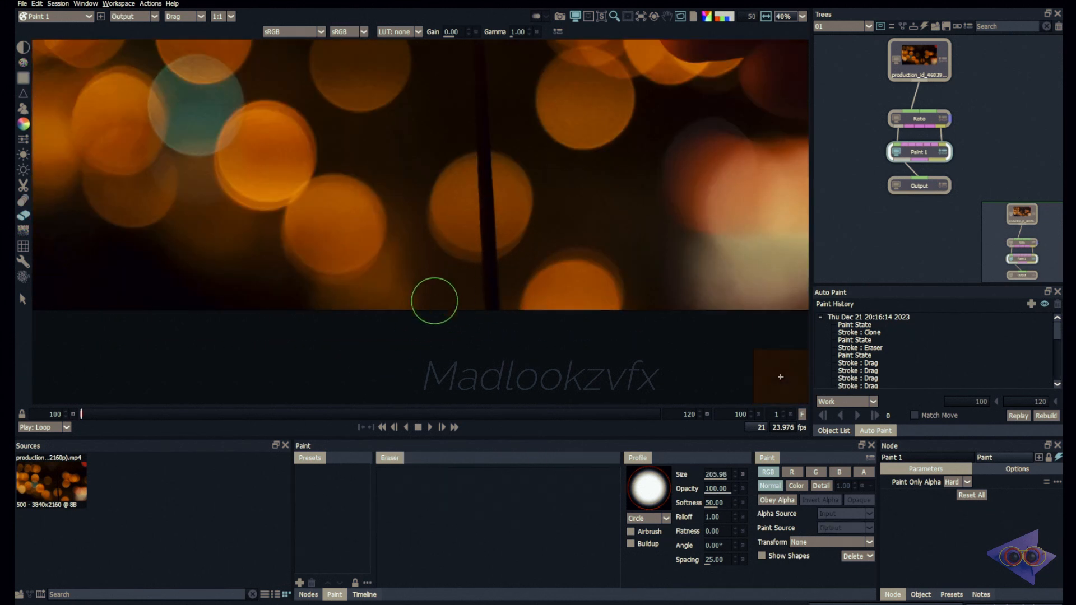
scroll(504, 208, up, 4)
scroll(473, 188, down, 2)
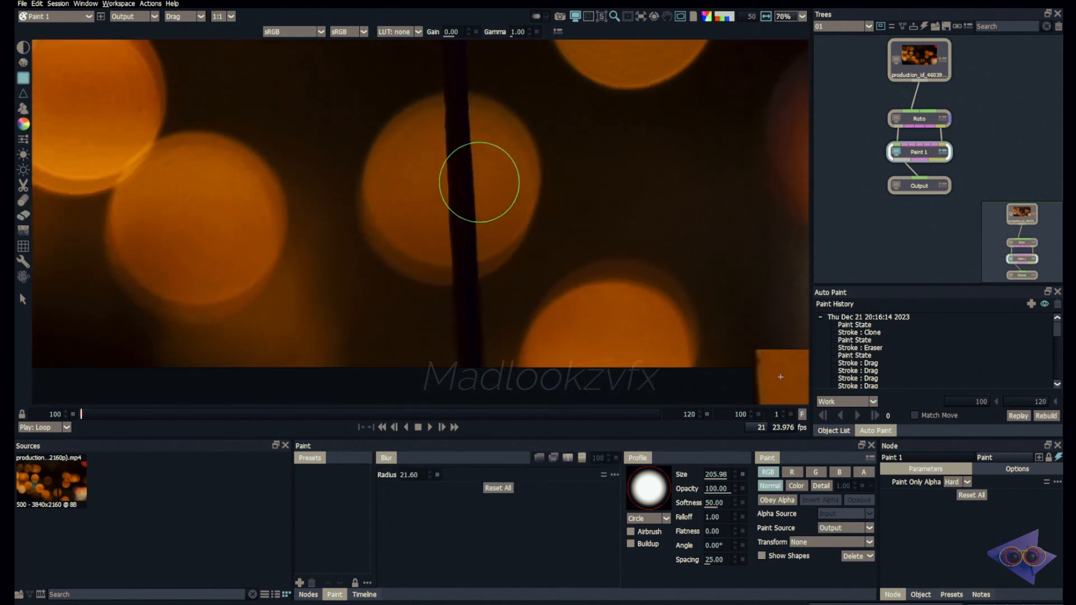
key(d)
scroll(459, 207, up, 3)
drag(427, 221, 409, 133)
scroll(408, 132, up, 1)
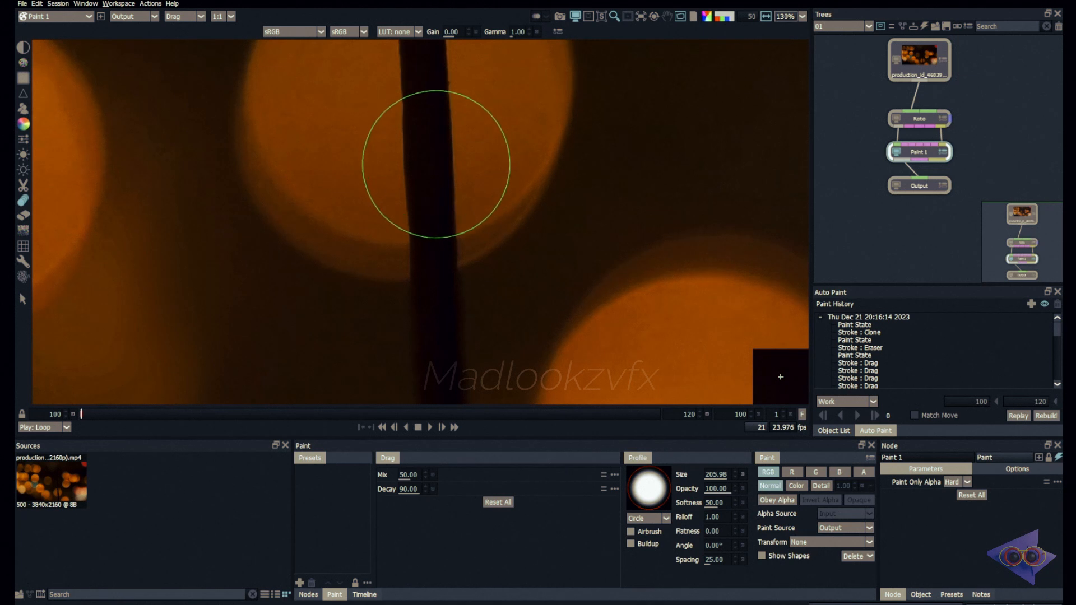
drag(436, 196, 379, 196)
mouse_move(406, 119)
mouse_down()
mouse_move(423, 151)
mouse_move(415, 233)
mouse_move(438, 268)
mouse_up()
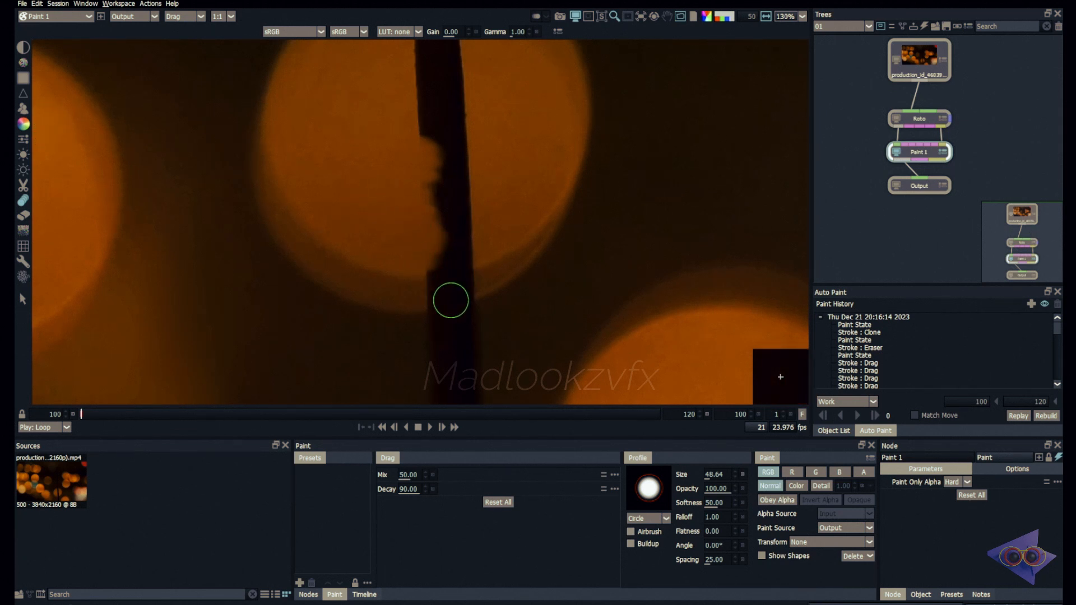
Step: Smear the surrounding background over the rest of the candle's lower section with the Drag brush, down to the image's bottom edge
drag(476, 329, 460, 229)
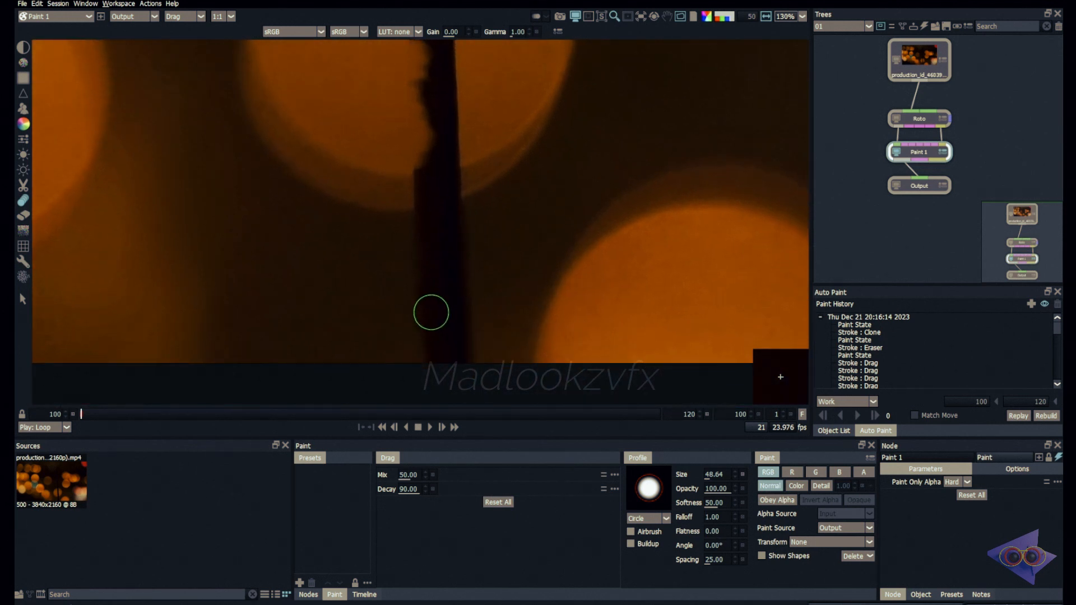
mouse_move(443, 355)
mouse_down()
mouse_move(429, 250)
mouse_move(389, 202)
mouse_move(438, 181)
mouse_move(432, 138)
mouse_up()
mouse_move(432, 138)
mouse_down()
mouse_move(464, 239)
mouse_move(499, 134)
mouse_up()
mouse_move(443, 168)
mouse_down()
mouse_move(471, 189)
mouse_move(503, 228)
mouse_move(440, 262)
mouse_up()
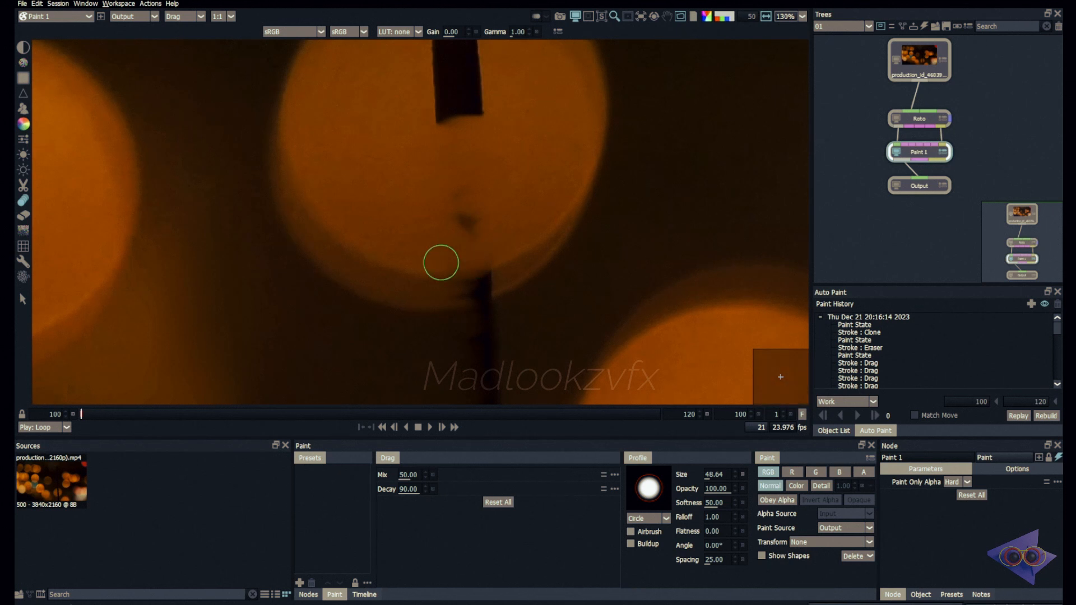
drag(469, 193, 503, 266)
mouse_move(523, 319)
mouse_down()
mouse_move(511, 225)
mouse_move(487, 367)
mouse_up()
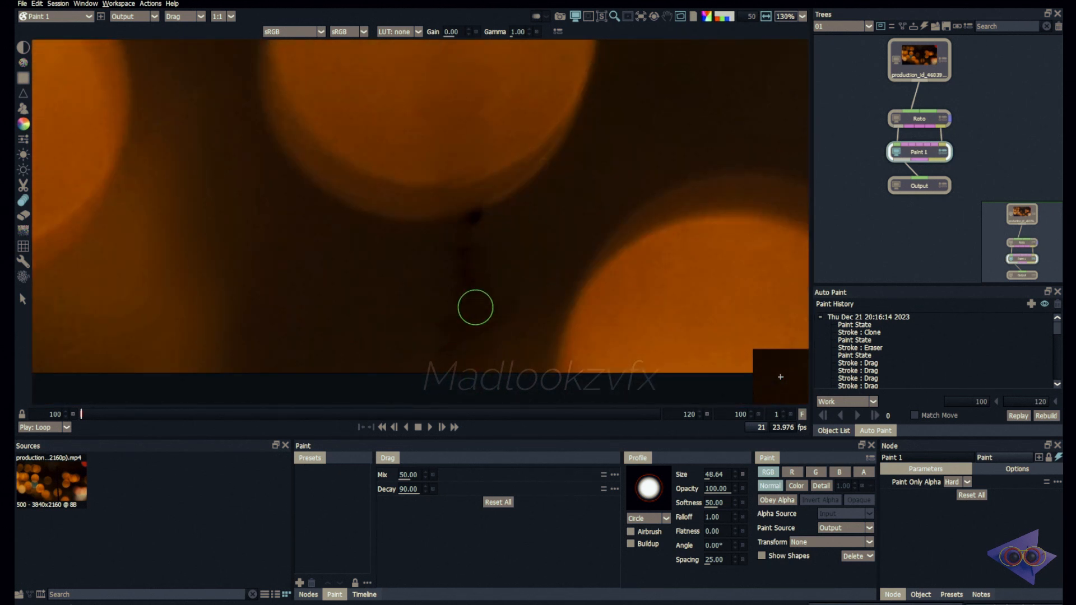
mouse_move(476, 307)
mouse_down()
mouse_move(500, 209)
mouse_move(469, 228)
mouse_move(458, 353)
mouse_up()
Step: Soften the painted-out candle area using the Blur brush at a size of about 148, and switch back to the Drag brush at about 69
key(b)
key(e)
key(d)
key(b)
scroll(413, 179, down, 3)
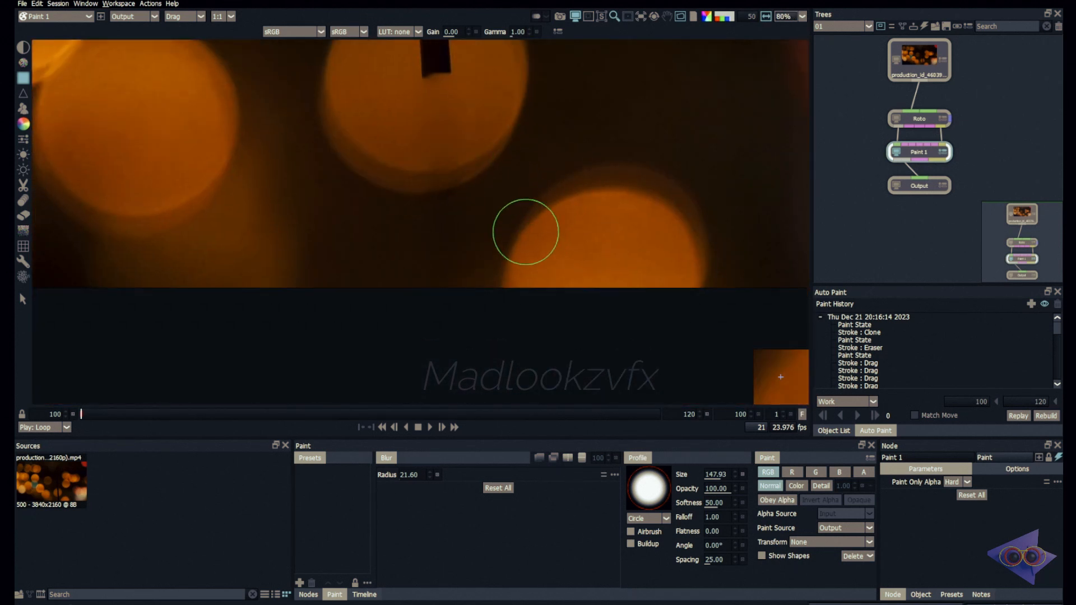
drag(509, 231, 509, 262)
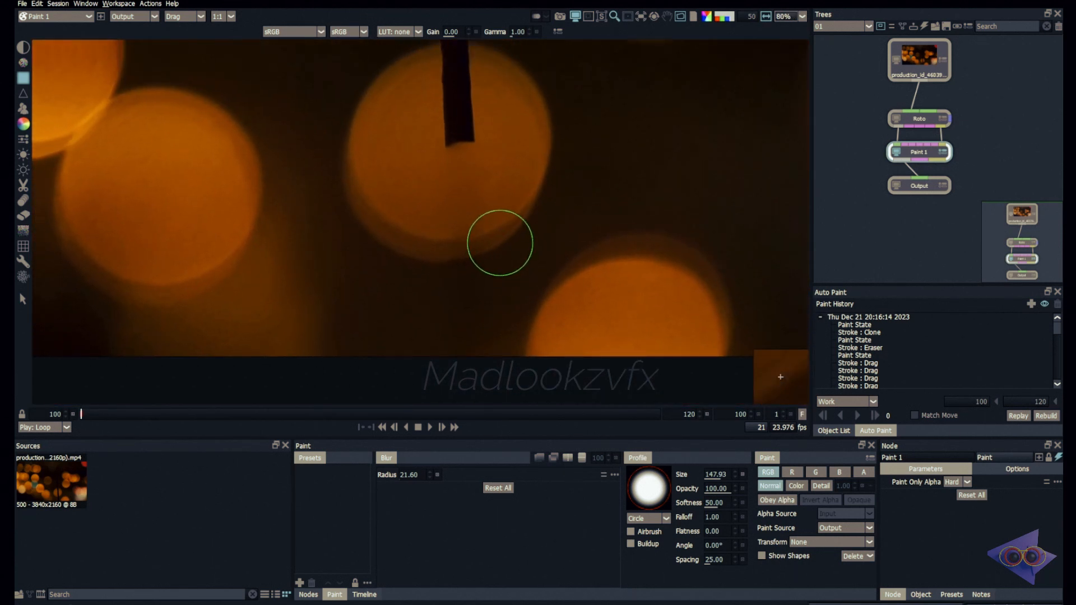
key(d)
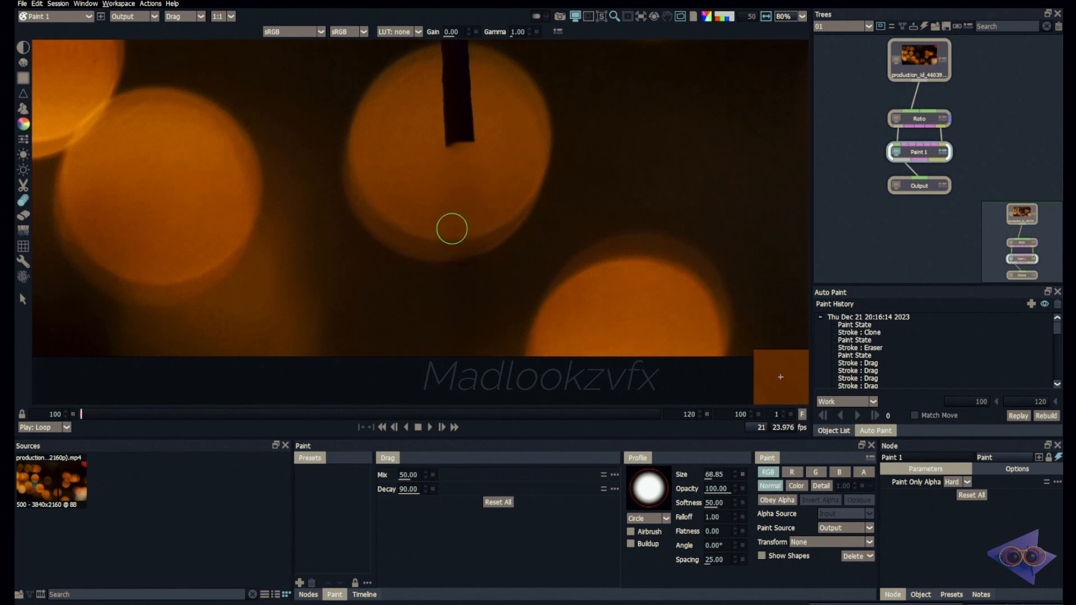
Step: On frame 101, clone the Output of frame 100 over the pale bokeh and lower candle, with brush size about 528 and softness 2.5
scroll(516, 315, down, 1)
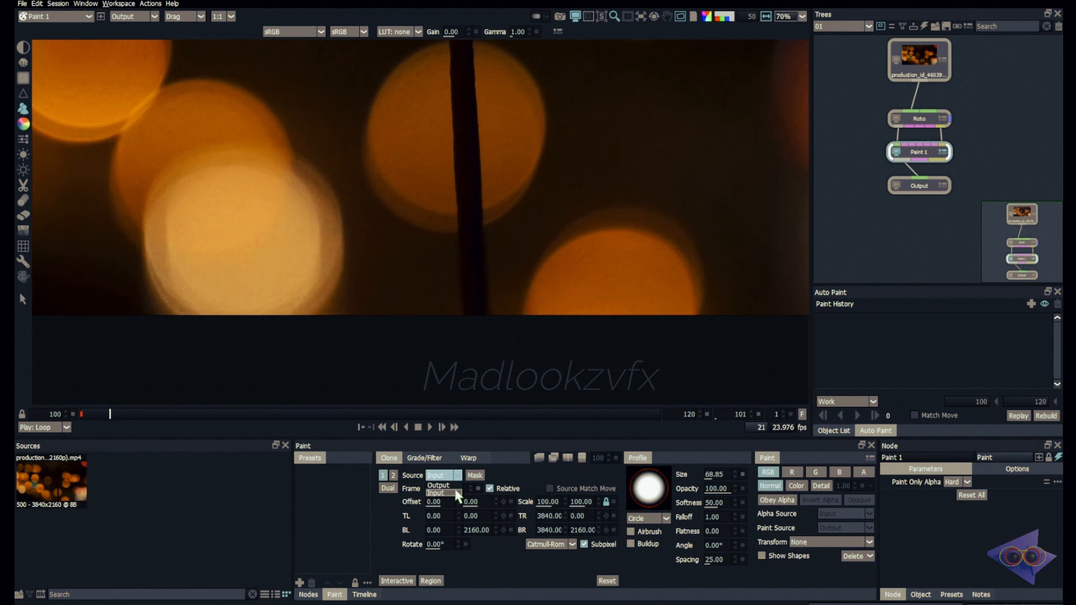
click(451, 486)
click(472, 490)
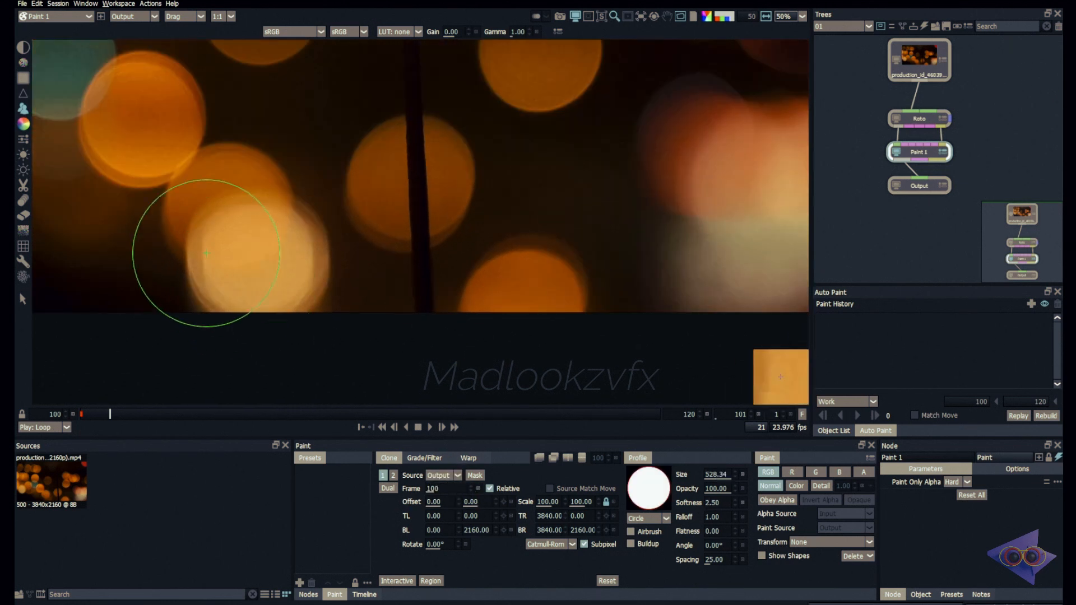
mouse_move(216, 252)
mouse_down()
mouse_move(207, 229)
mouse_move(256, 217)
mouse_move(434, 210)
mouse_move(472, 220)
mouse_move(472, 270)
mouse_move(409, 293)
mouse_move(185, 320)
mouse_up()
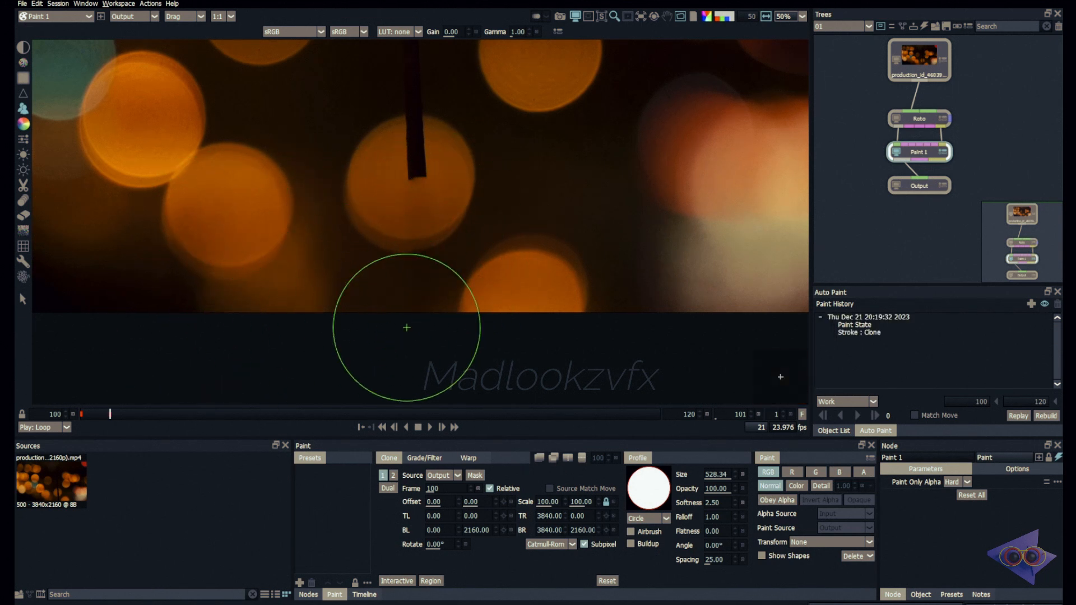
Step: Select frame 101's clone event in the paint history and play it back over the Current > End range
click(886, 317)
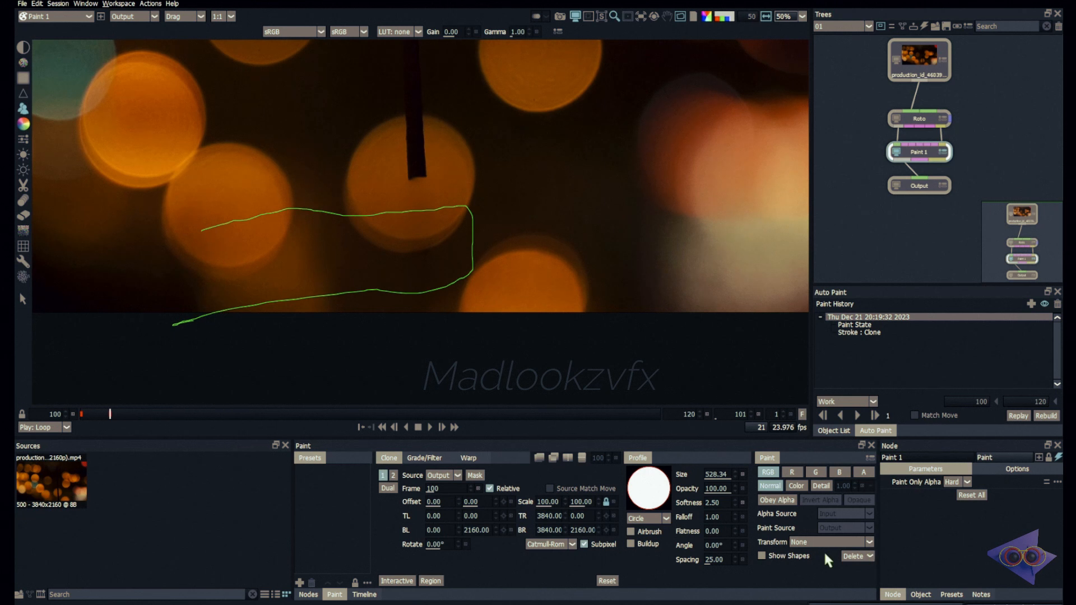
click(866, 401)
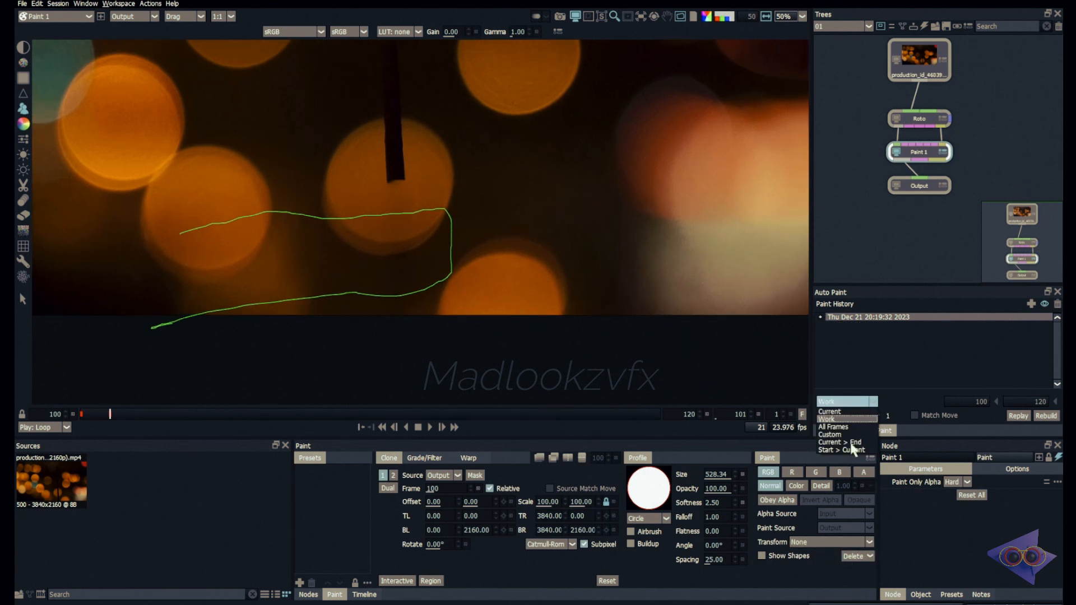
click(852, 442)
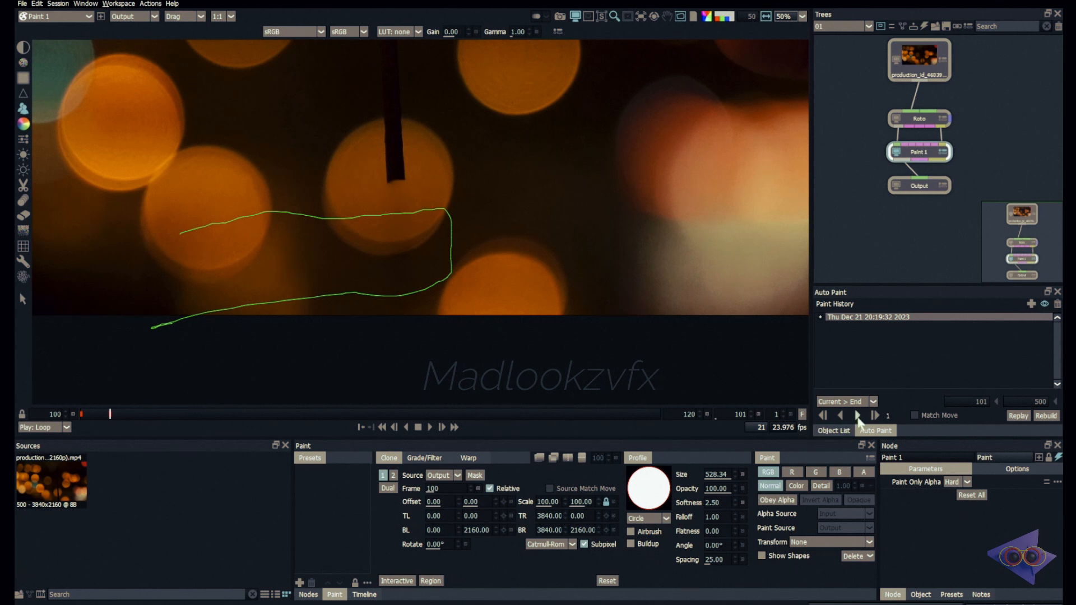
click(857, 415)
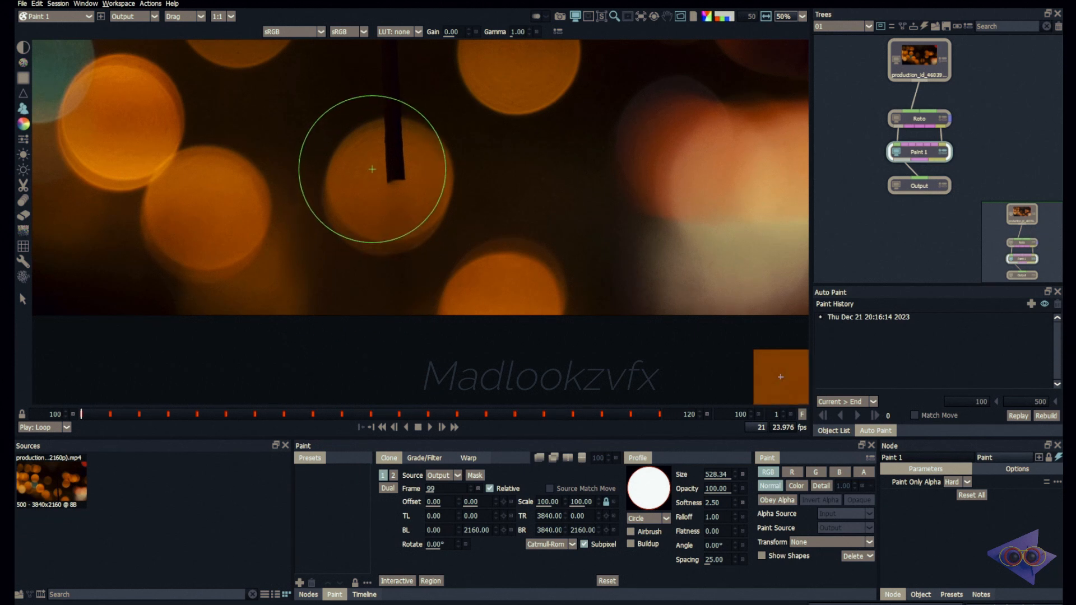
Step: Check the Roto node's candle shape, then return to Paint 1 and enable Show Shapes
click(922, 120)
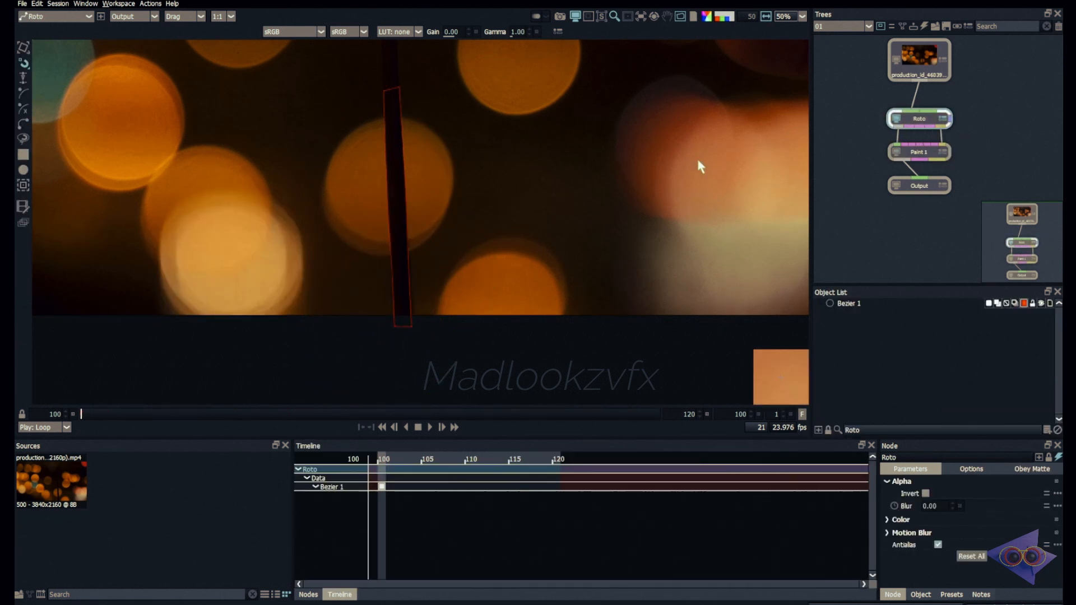
click(913, 152)
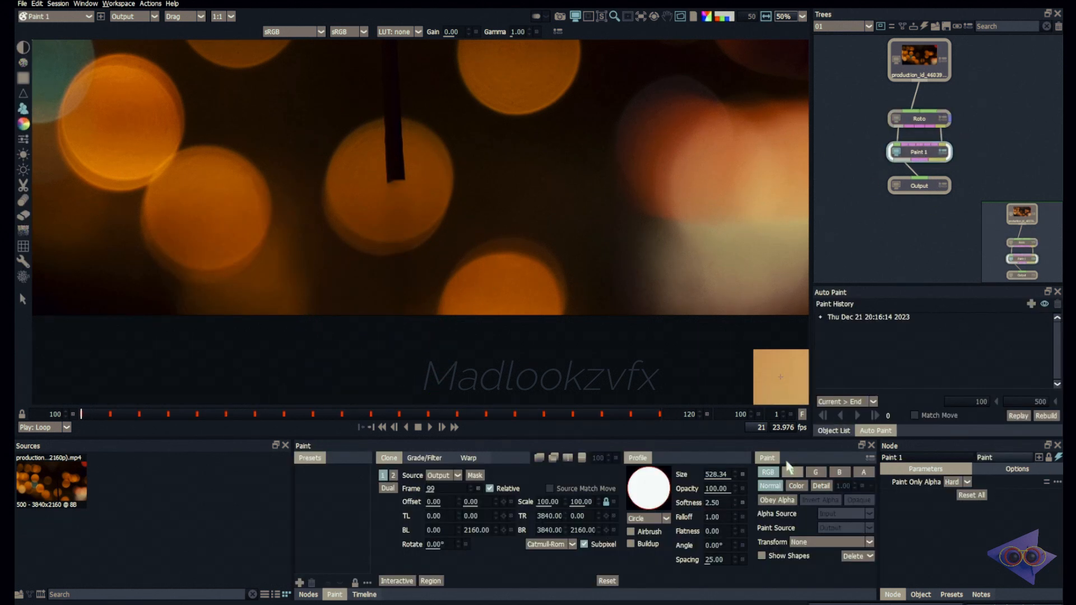
click(763, 556)
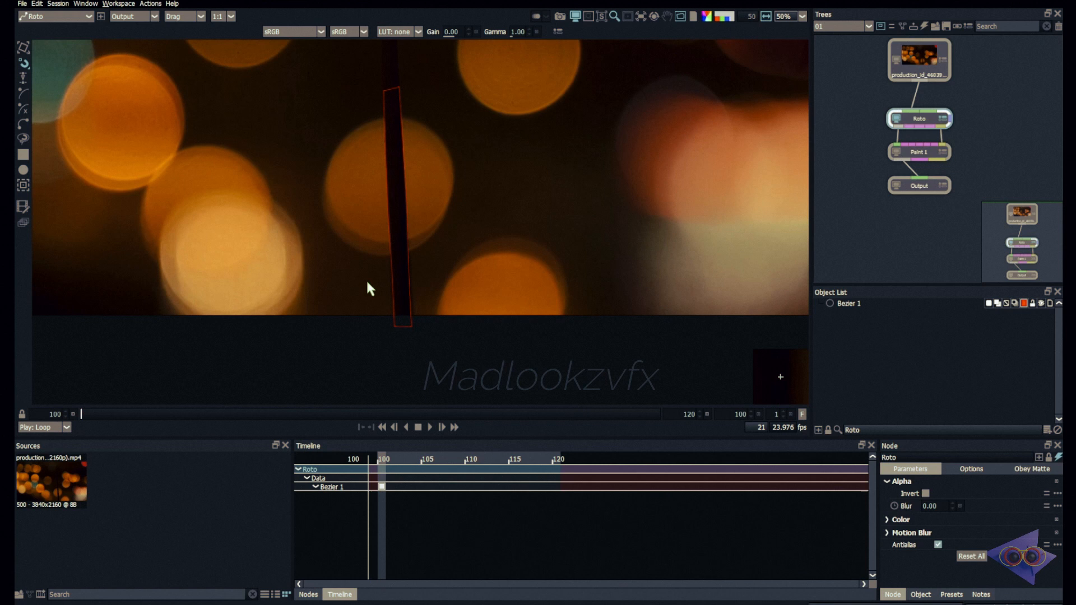
Step: Select the candle shape Bezier 1 in the Roto node, set its Blur to 6, and check the edge in the alpha matte
scroll(366, 280, up, 5)
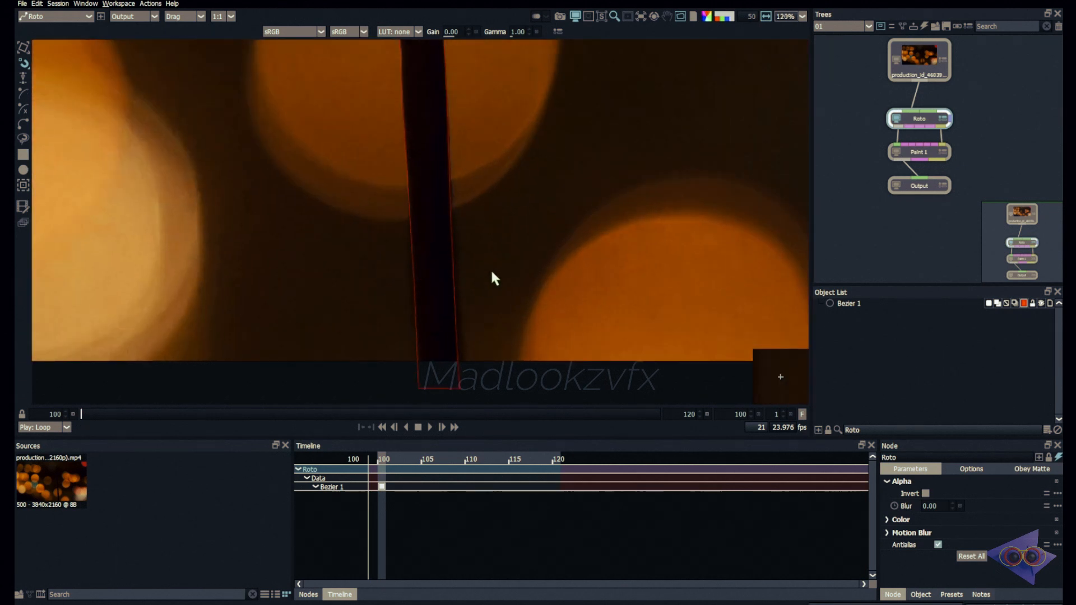
scroll(492, 278, up, 5)
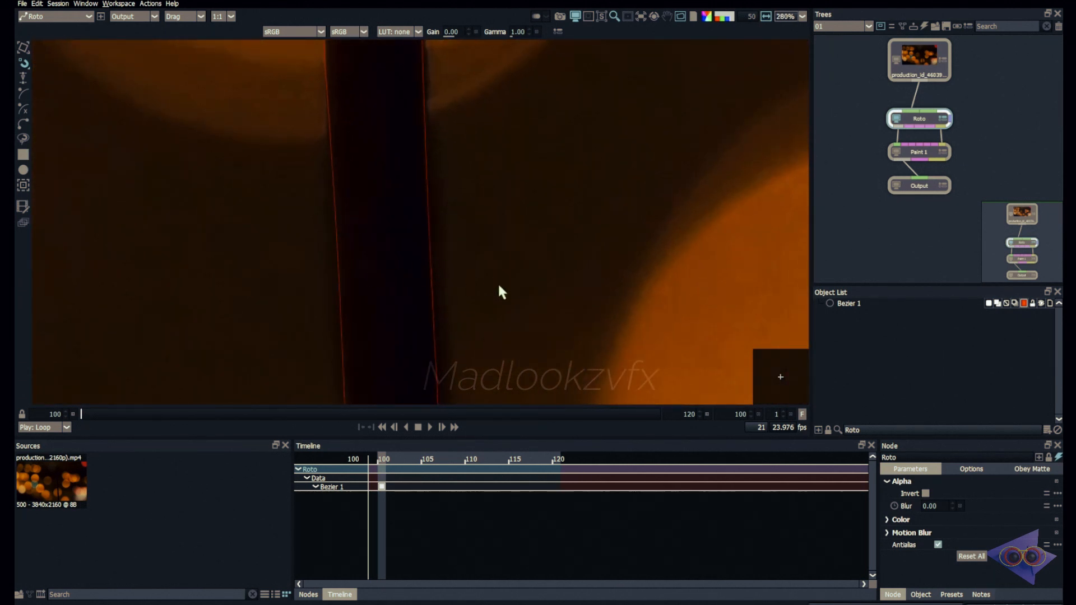
click(856, 305)
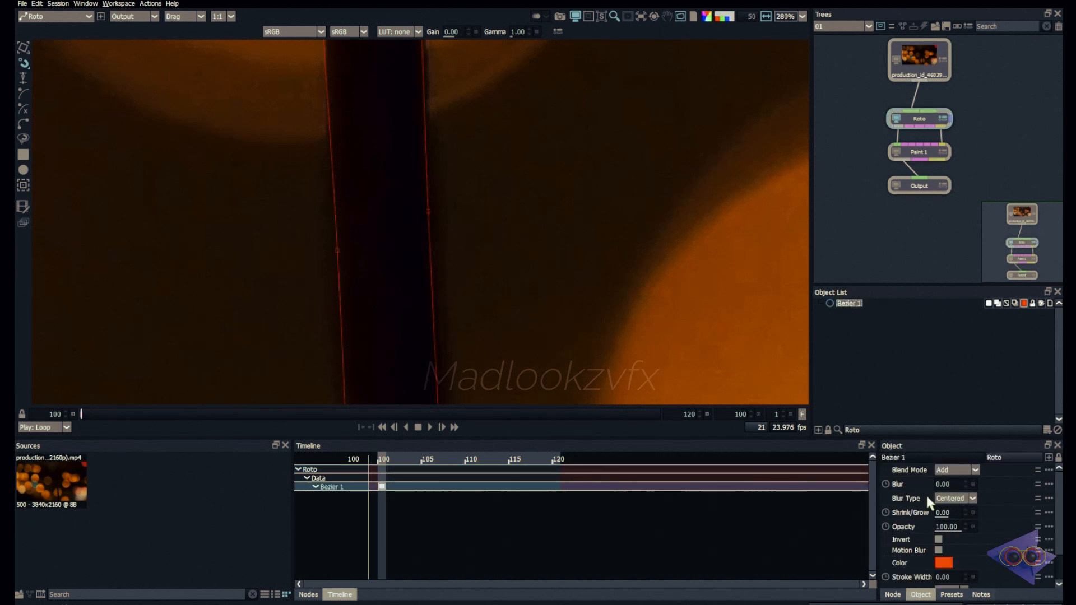
click(945, 486)
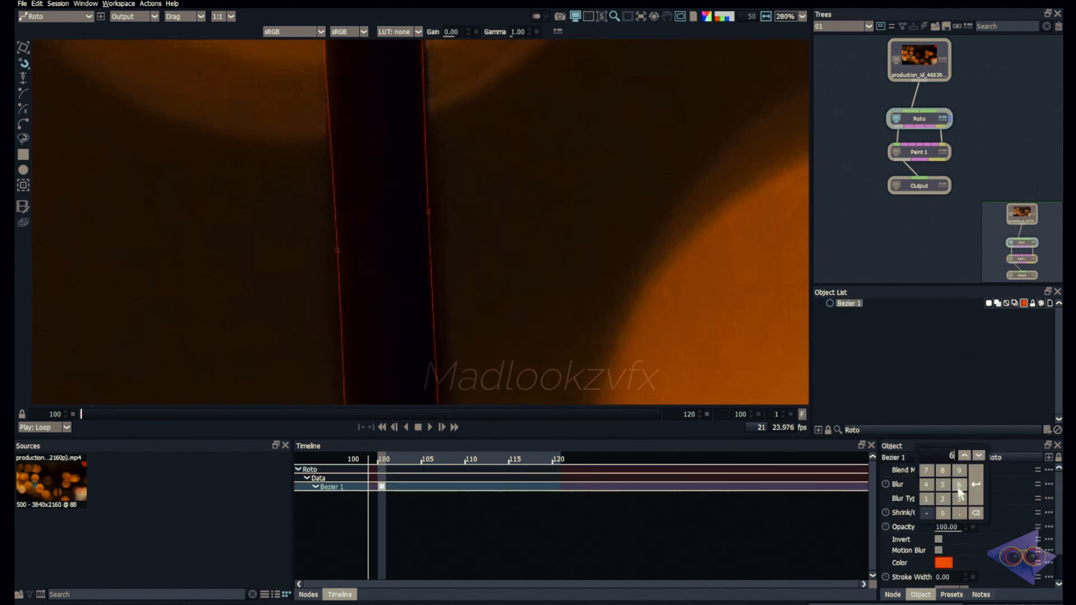
key(Return)
drag(466, 248, 536, 274)
key(a)
key(a)
key(a)
key(a)
Step: Try a Blur of 15 on Bezier 1 and compare the alpha matte with the candle's edge
click(945, 485)
text(15)
key(Return)
key(a)
key(a)
key(a)
key(a)
key(a)
key(a)
key(a)
key(a)
Step: Try a Blur of 13 on Bezier 1 and view the resulting alpha matte
click(953, 486)
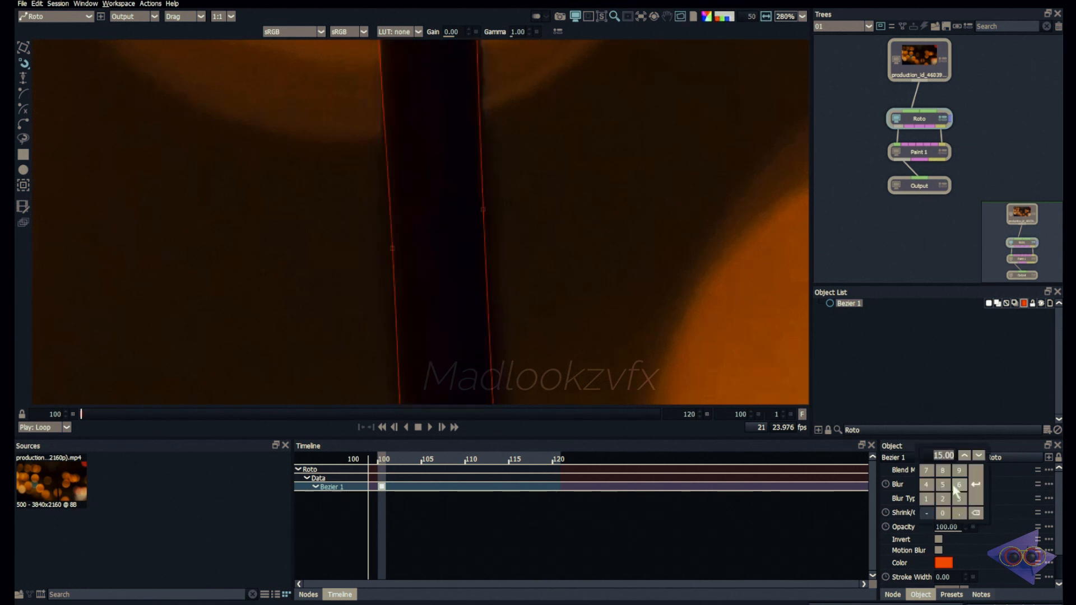
text(13)
key(Return)
key(a)
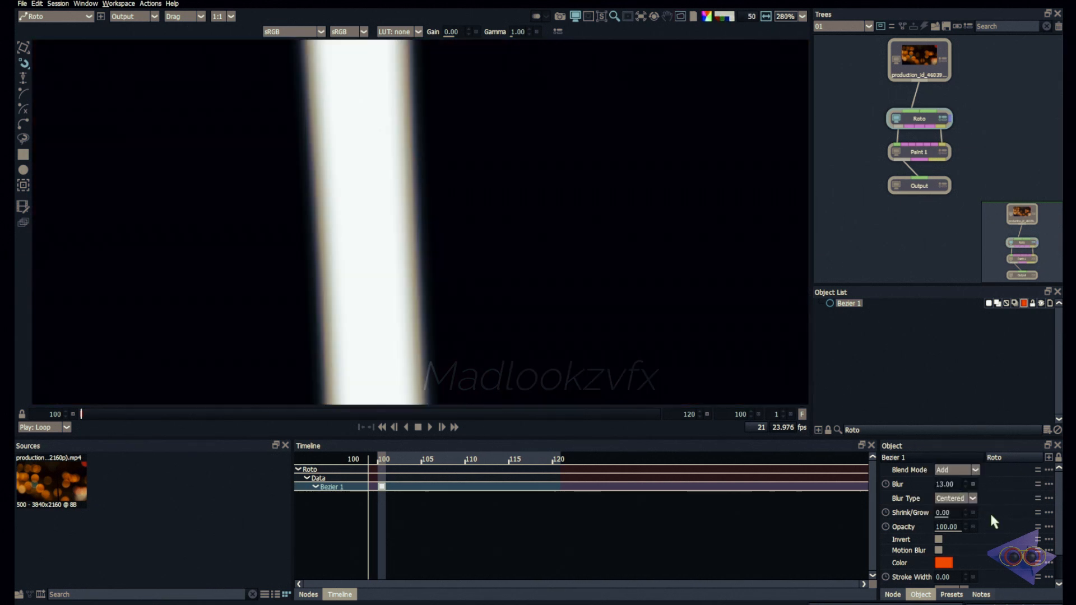
Step: Set Bezier 1's Shrink/Grow to 3 and its Blur to 11
click(947, 514)
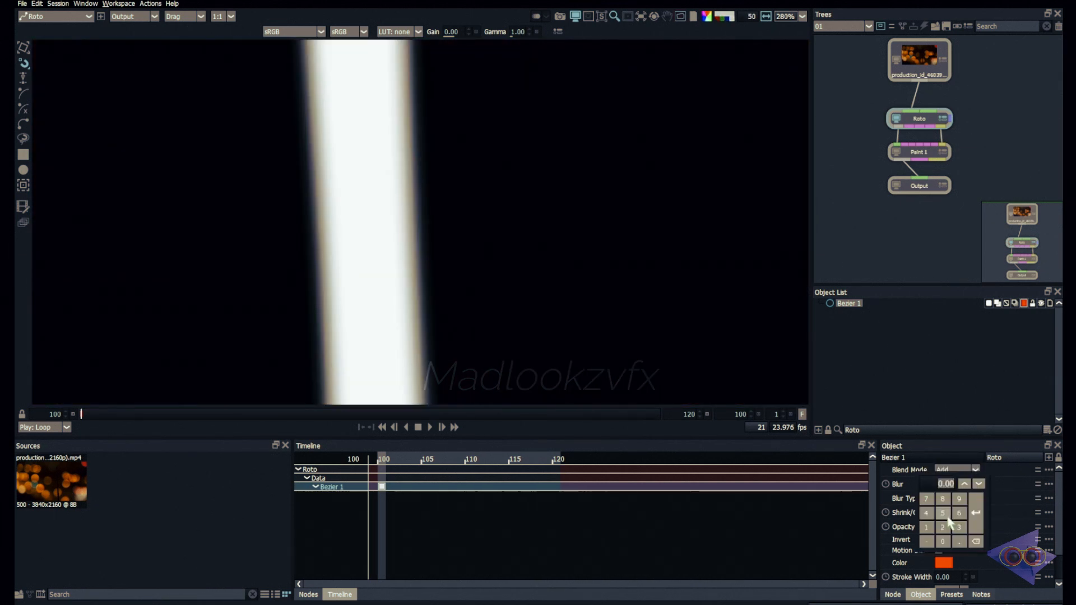
key(Return)
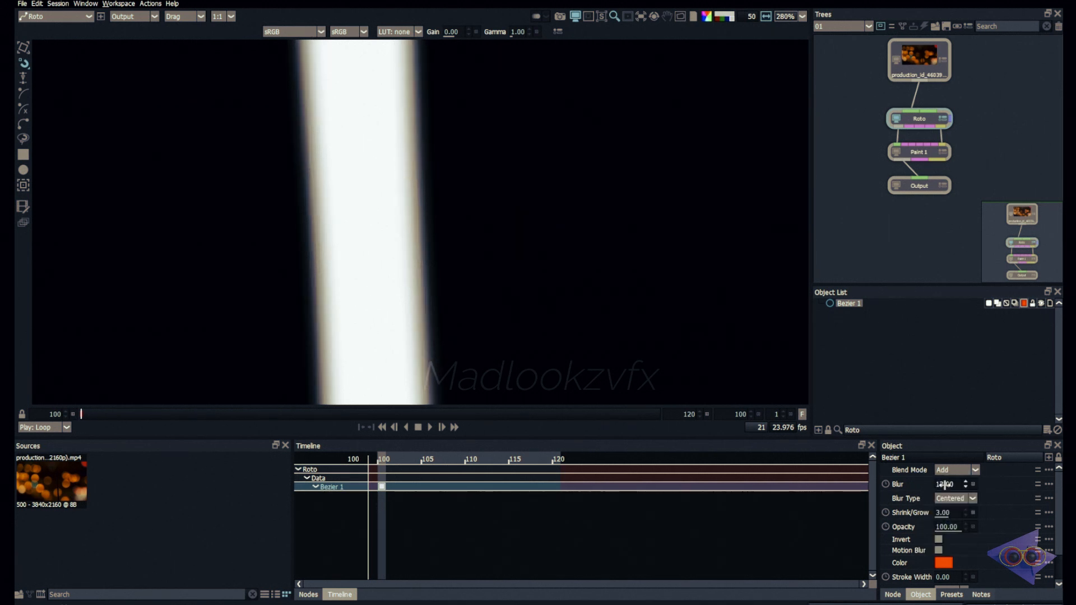
click(945, 484)
text(1)
key(Return)
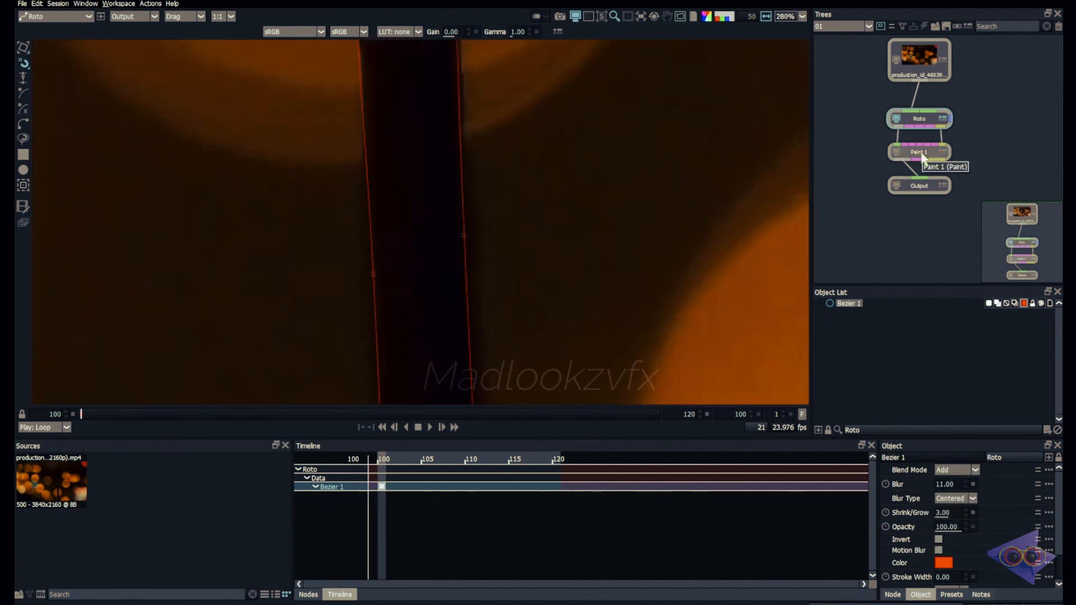
Step: On frame 100 of Paint 1, erase the paint over the candle's lower section with the Eraser at size about 120, obeying the input alpha
double_click(921, 155)
scroll(598, 272, down, 5)
key(e)
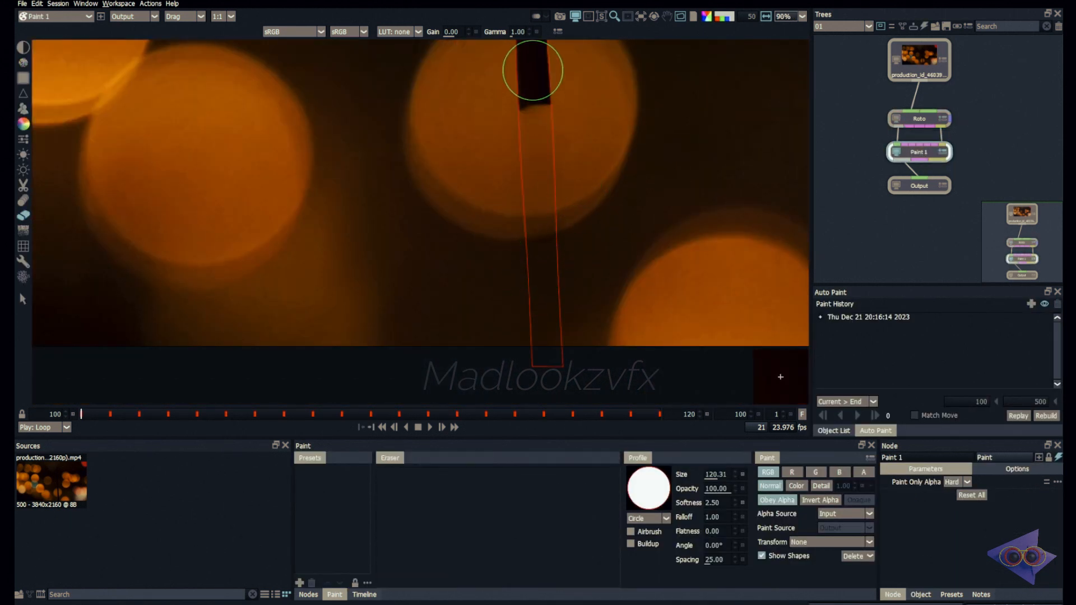
mouse_move(533, 70)
mouse_down()
mouse_move(560, 272)
mouse_move(543, 387)
mouse_up()
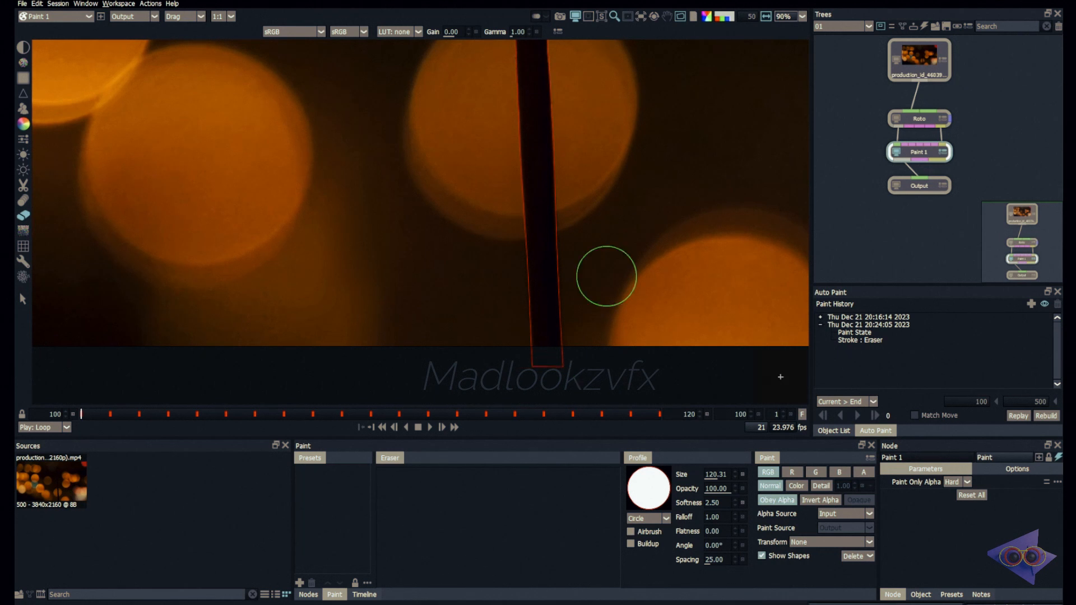
Step: Select the eraser event in the paint history and play it forward over the Work range, frames 100 to 120
click(877, 326)
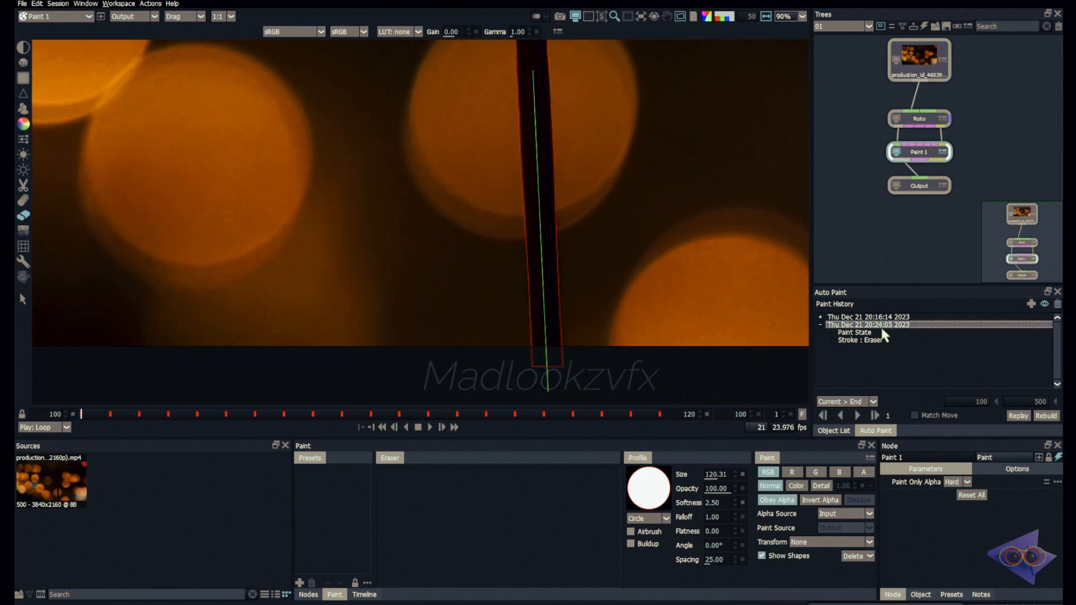
click(871, 402)
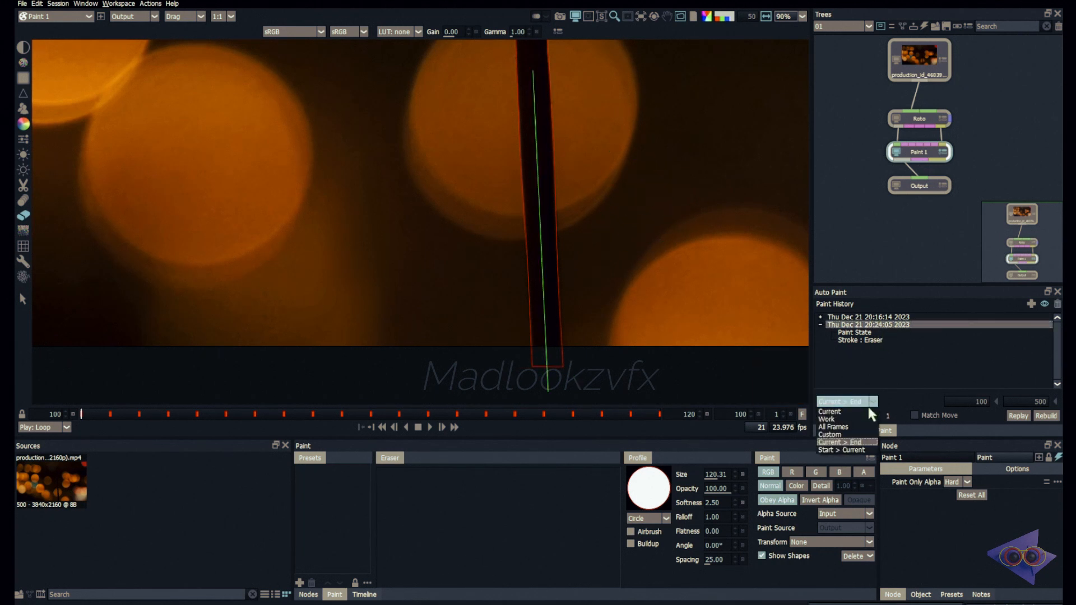
click(827, 420)
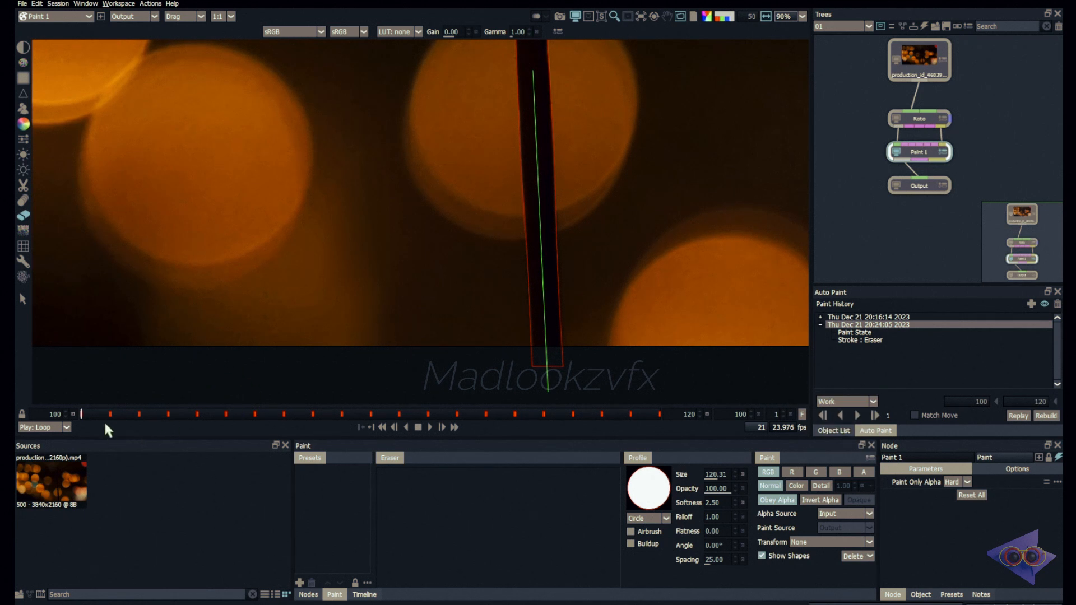
click(857, 415)
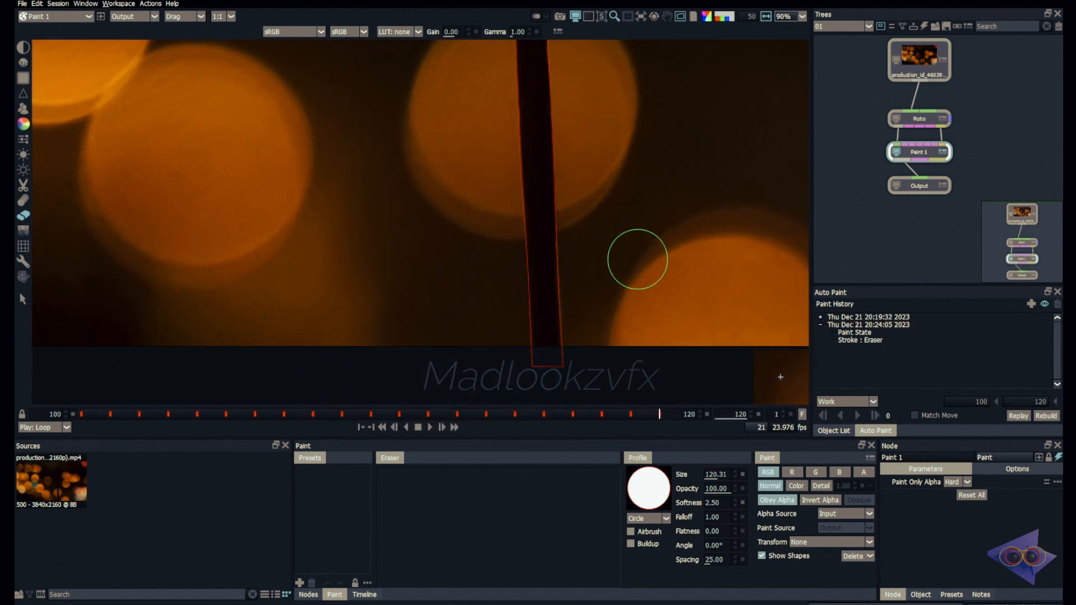
Step: Scrub through the shot up to frame 120 to review the restored candle
click(226, 414)
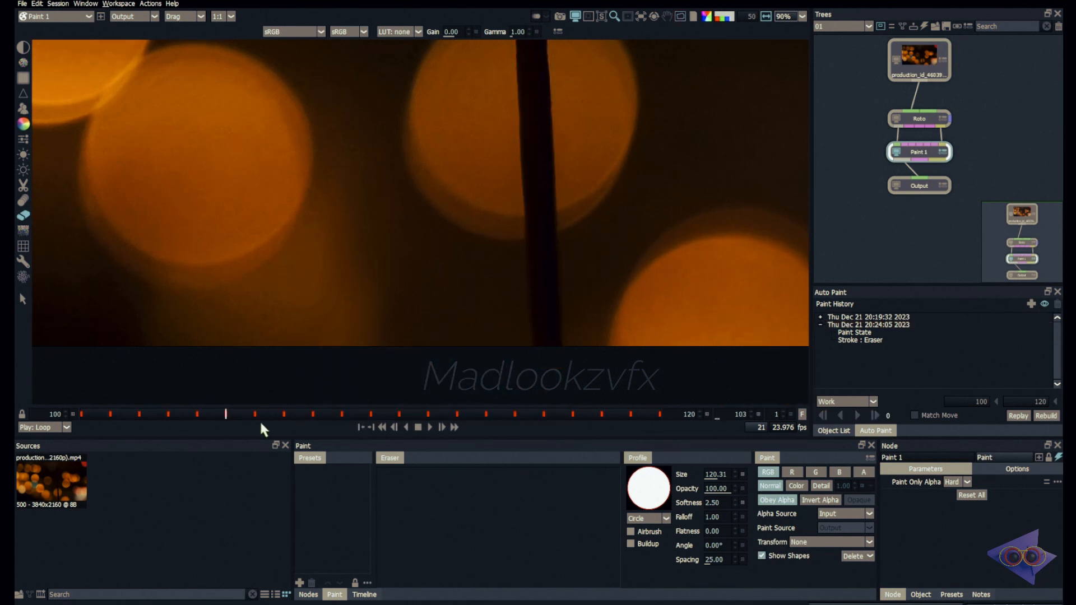
click(542, 415)
drag(535, 414, 695, 410)
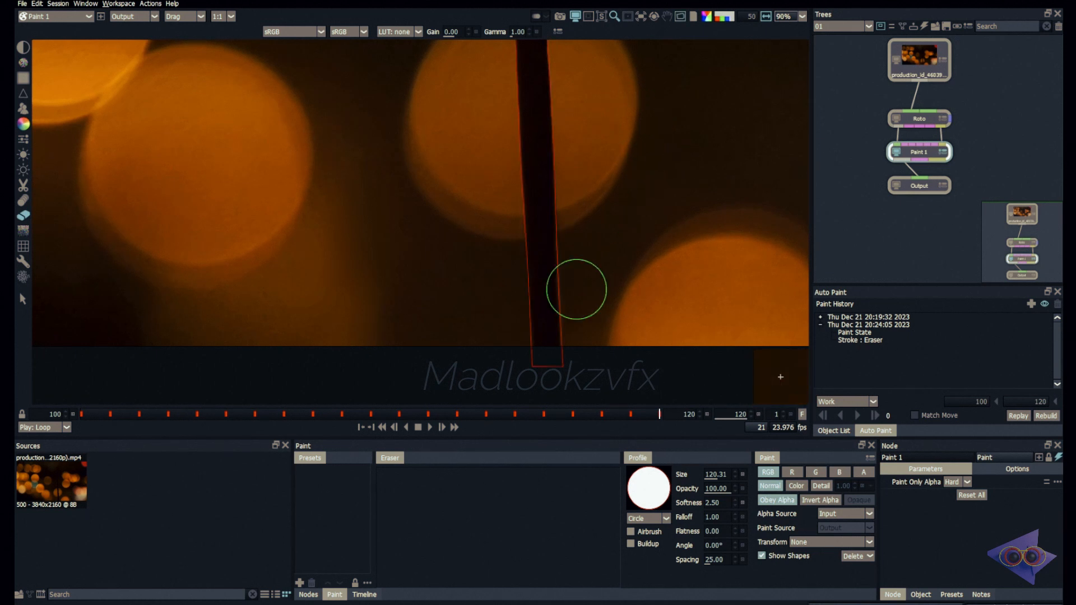
Step: On frame 120, hide the shapes and smear the edges of the candle's lower section with the Drag brush at size about 22
scroll(576, 288, up, 5)
scroll(534, 162, up, 2)
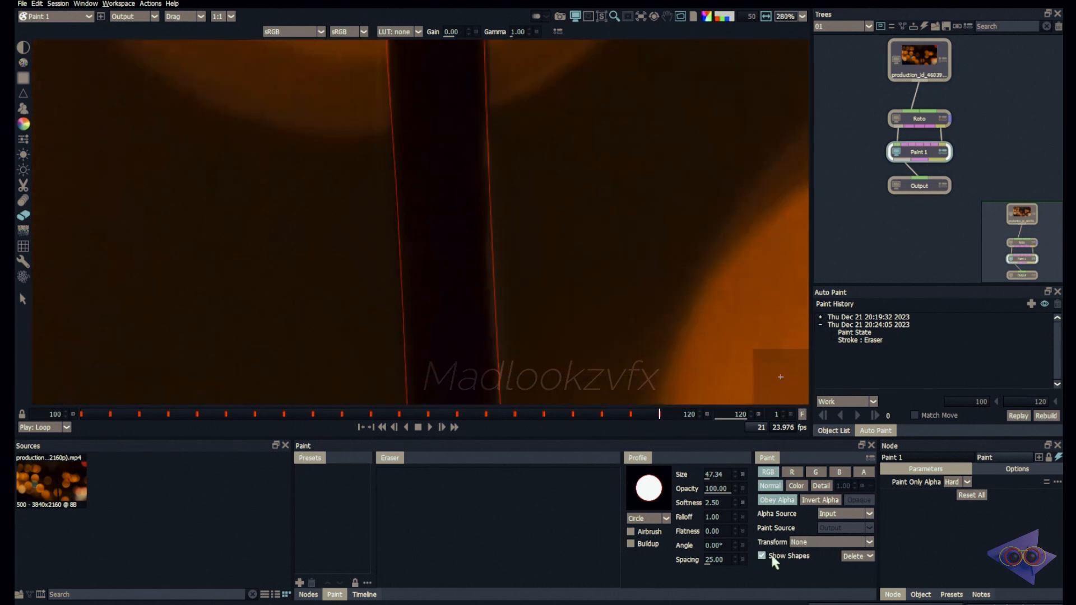
click(762, 556)
scroll(521, 260, down, 3)
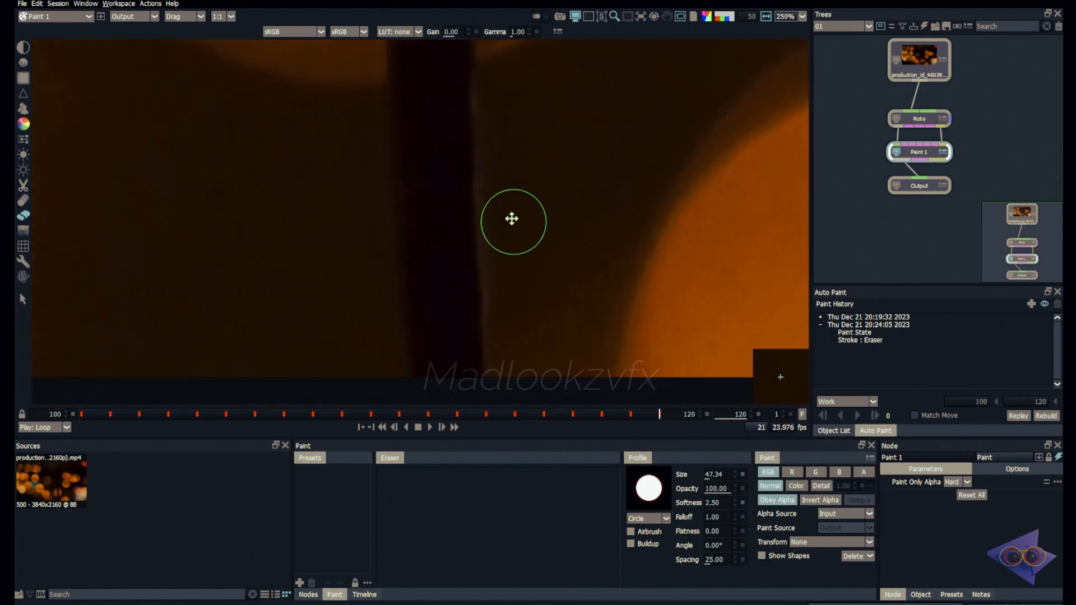
key(d)
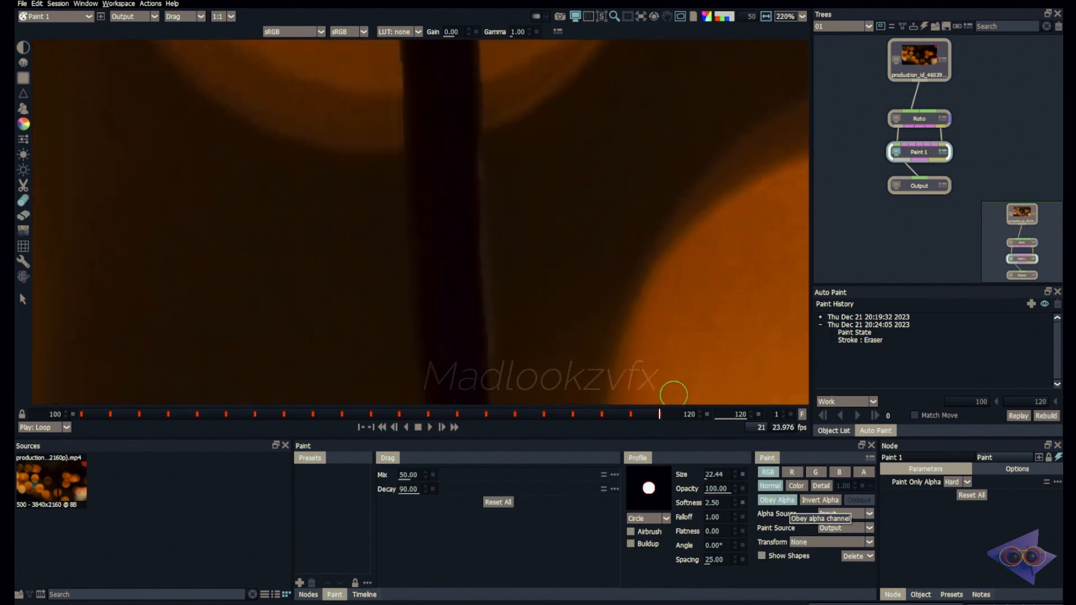
drag(467, 250, 478, 211)
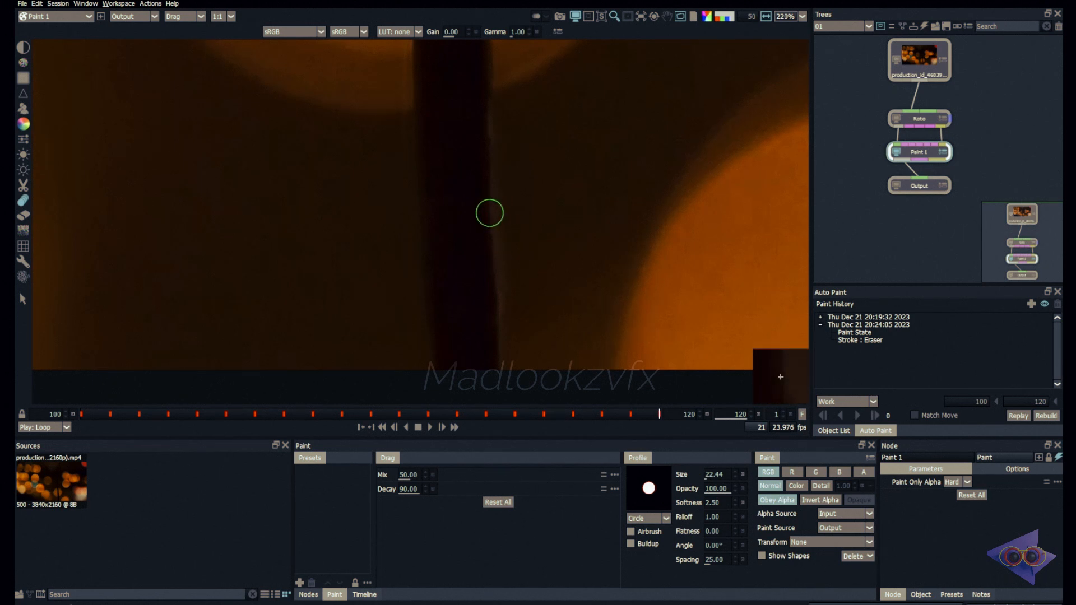
mouse_move(483, 238)
ctrl+mouse_down()
mouse_move(503, 228)
mouse_move(482, 215)
mouse_move(520, 182)
mouse_move(466, 115)
ctrl+mouse_up()
mouse_move(494, 263)
mouse_down()
mouse_move(490, 351)
mouse_move(573, 212)
mouse_move(518, 141)
mouse_up()
Step: Soften the candle's lower edges using the Blur brush at size about 46 with radius 4
key(3)
key(z)
key(x)
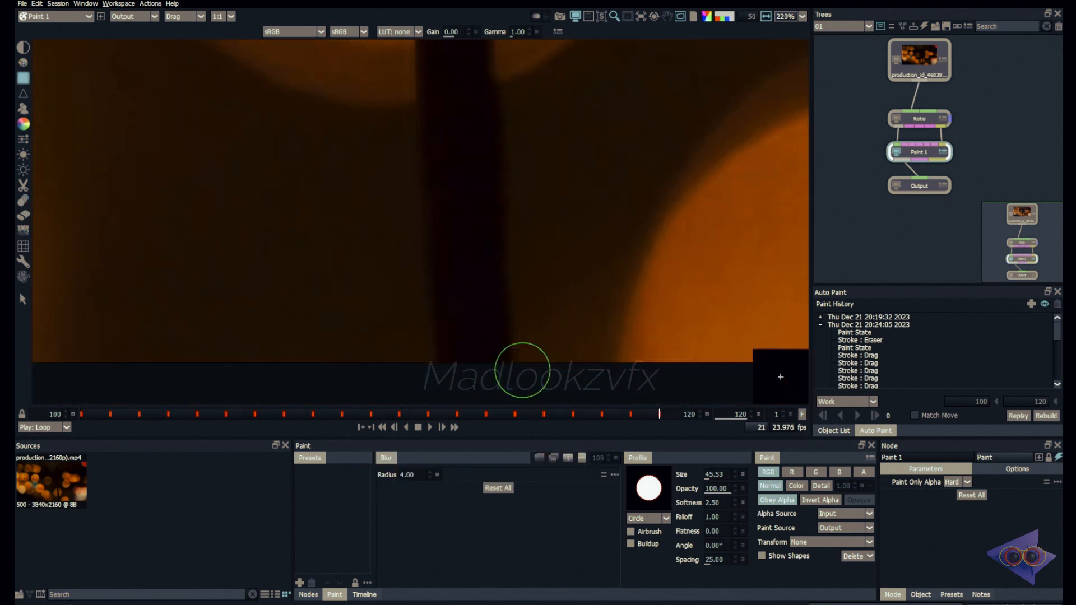
Step: Select frame 120's edge-cleanup event in the paint history and play it backward over the Work range
scroll(441, 200, down, 1)
scroll(523, 168, down, 2)
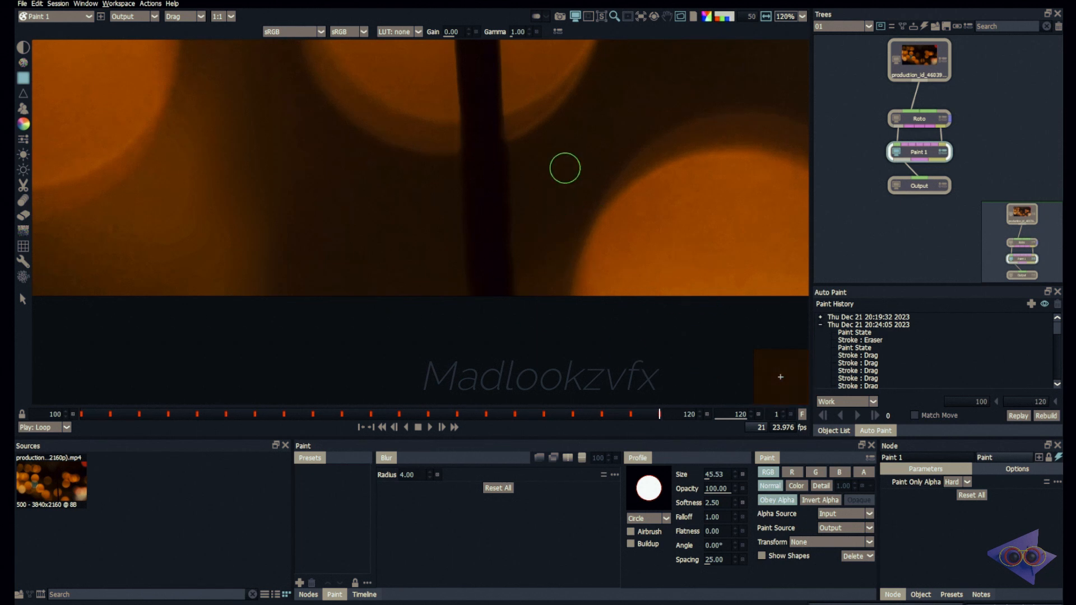
click(879, 326)
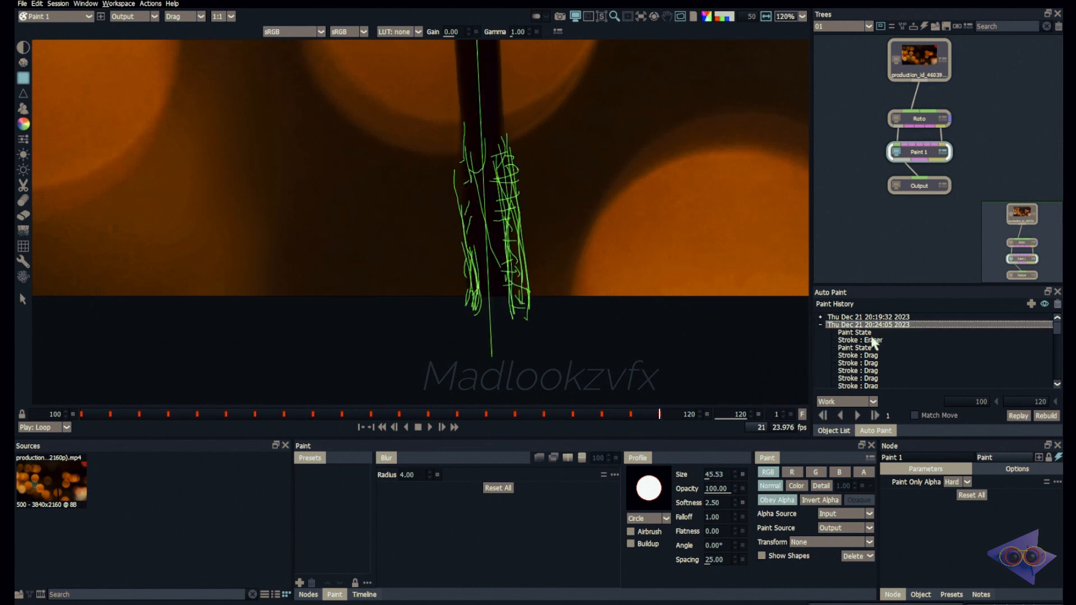
click(841, 416)
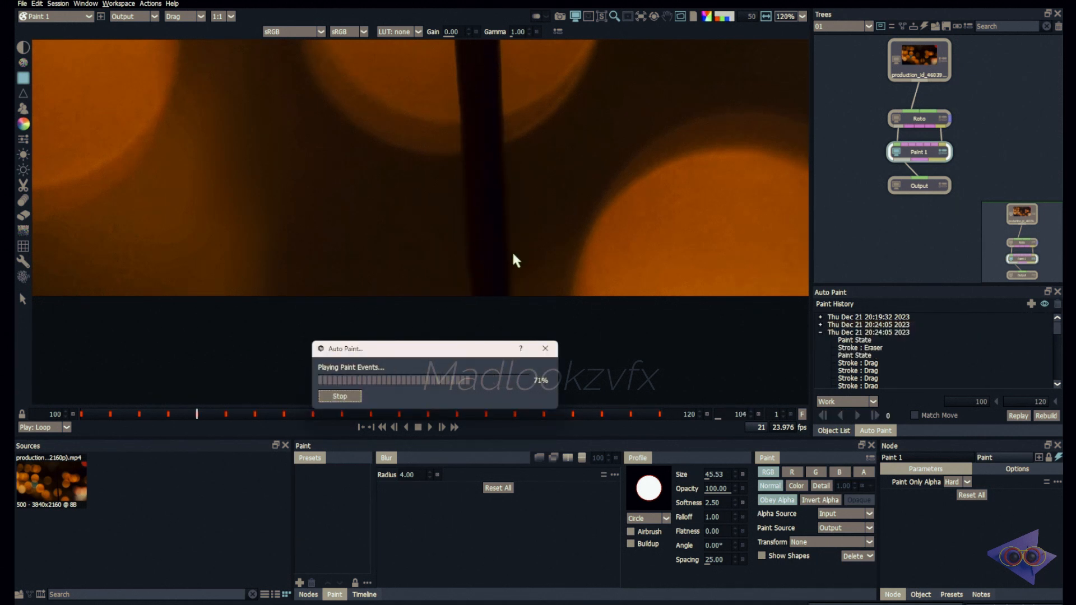
Step: Scrub and step through the last frames of the shot to examine the candle's edges for consistency between frames
drag(588, 236, 571, 262)
scroll(572, 261, down, 3)
mouse_move(608, 414)
mouse_down()
mouse_move(587, 414)
mouse_move(685, 413)
mouse_up()
key(Left)
scroll(514, 255, up, 10)
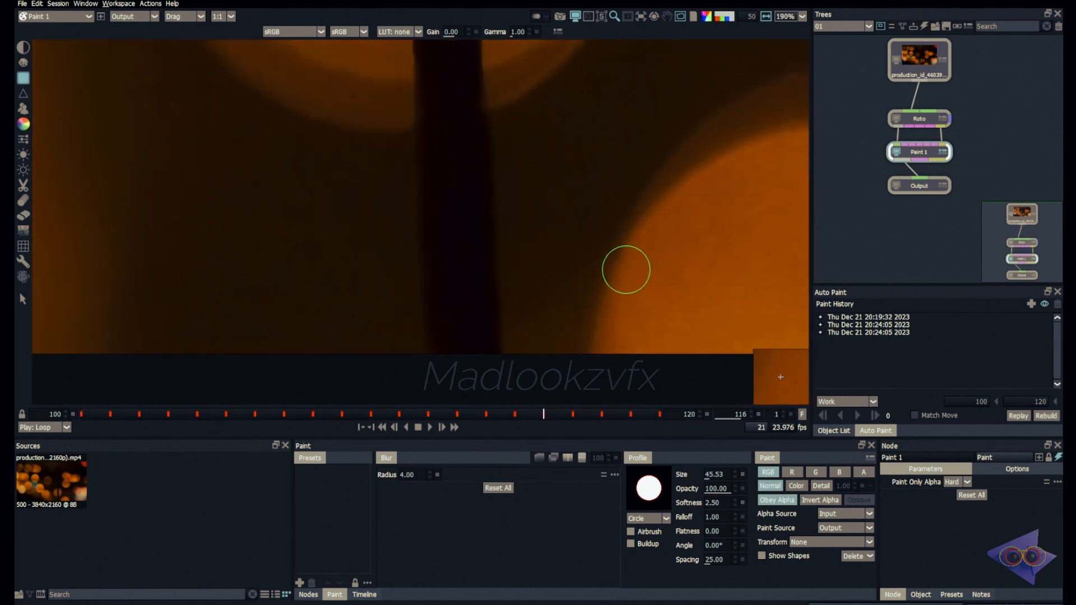
key(Left)
key(Right)
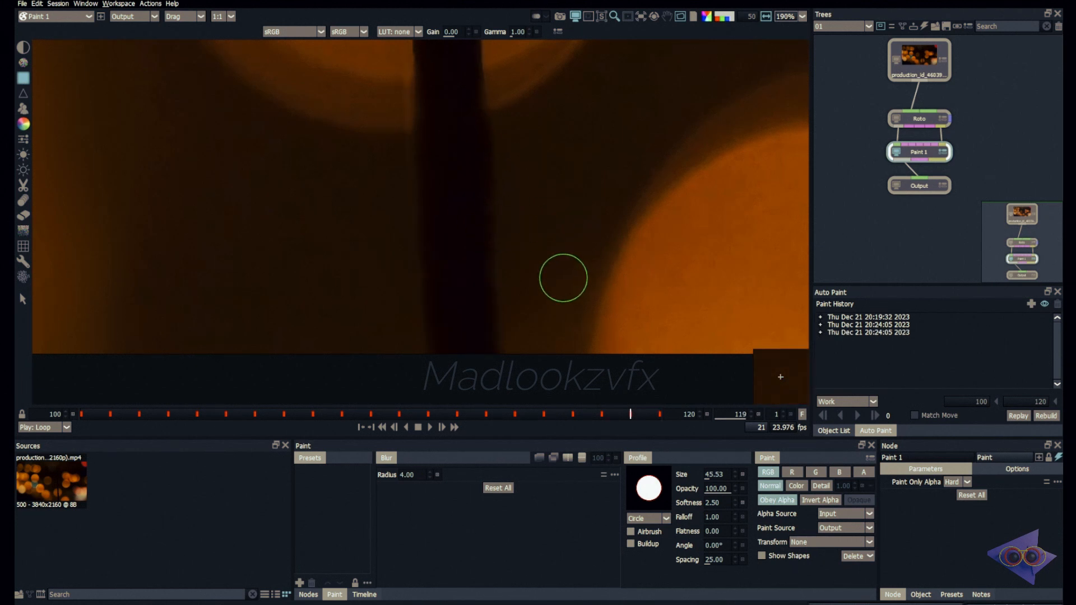
key(Left)
key(Left)
scroll(558, 251, down, 1)
key(Right)
key(Right)
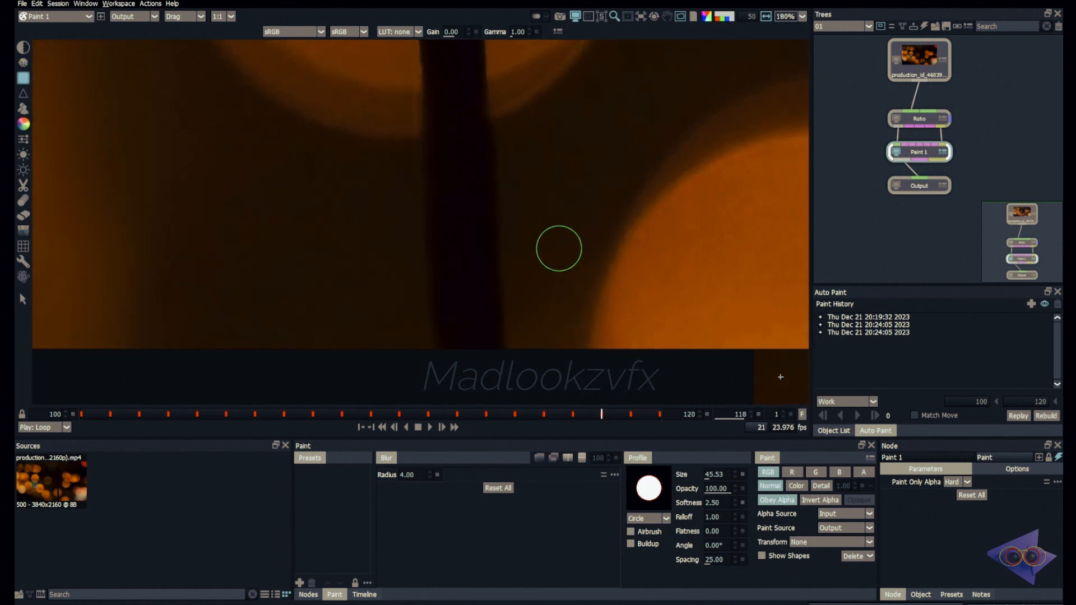
Step: Undo the last paint action and switch to the Clone brush at size about 156 on frame 120
key(ctrl+z)
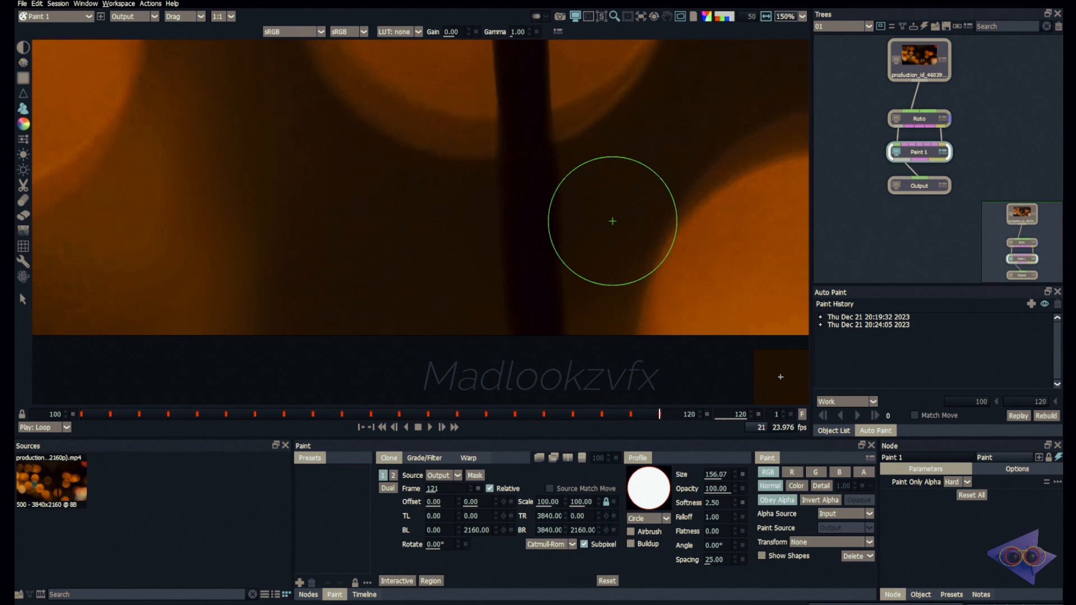
scroll(612, 221, down, 5)
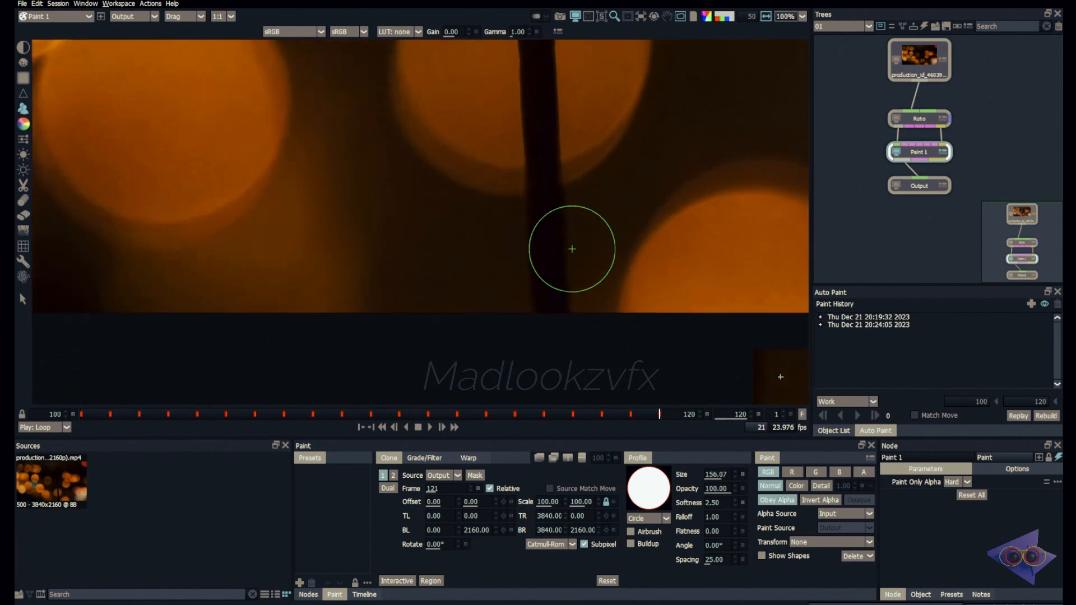
scroll(555, 235, down, 3)
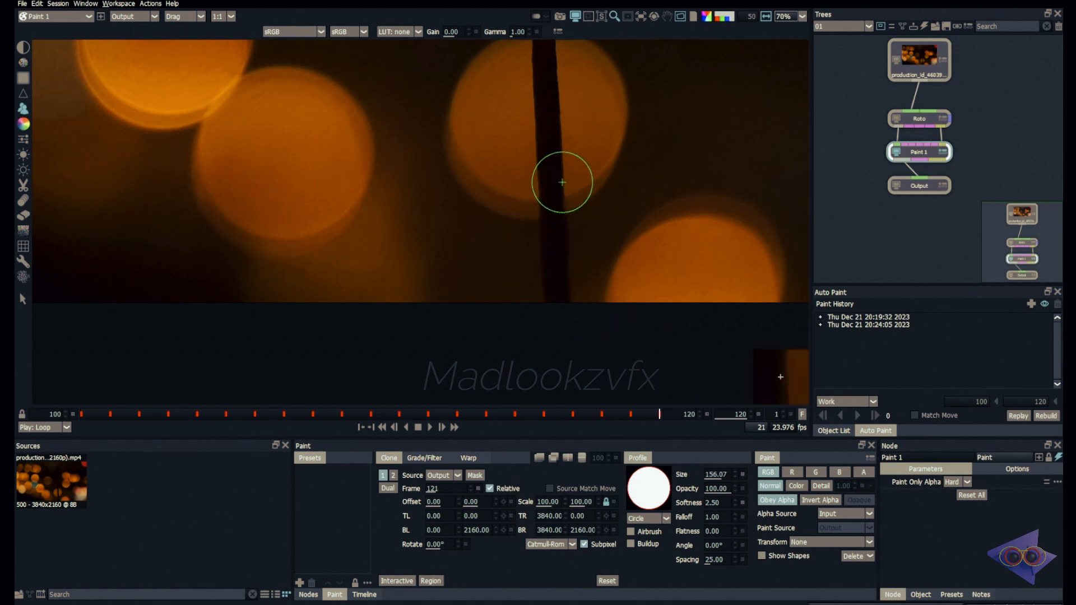
Step: Compare the footage at the Roto node with the Paint 1 cleanup on frame 120
click(922, 119)
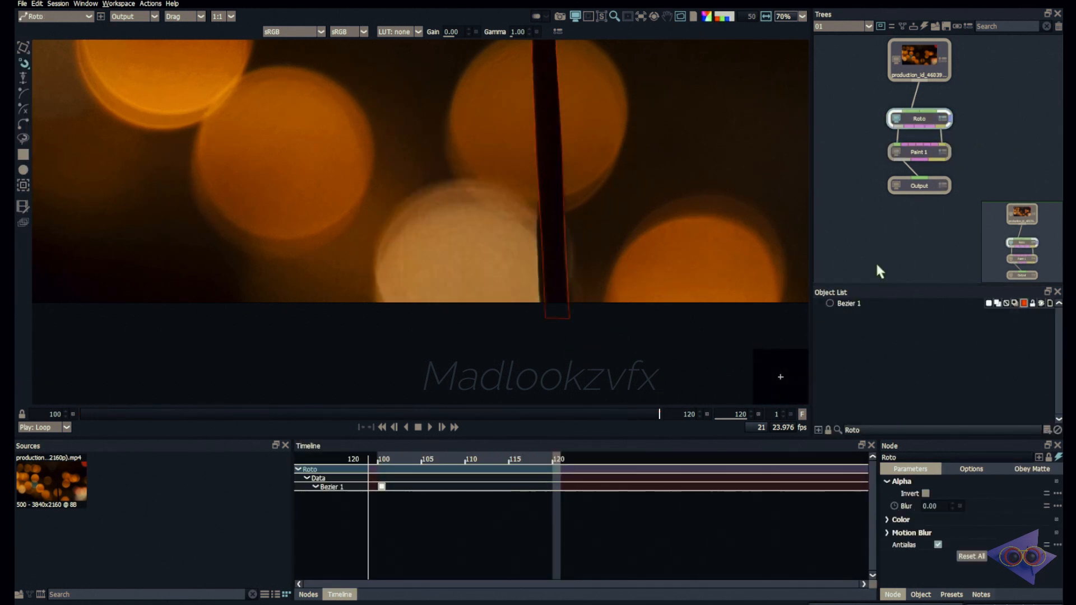
click(916, 152)
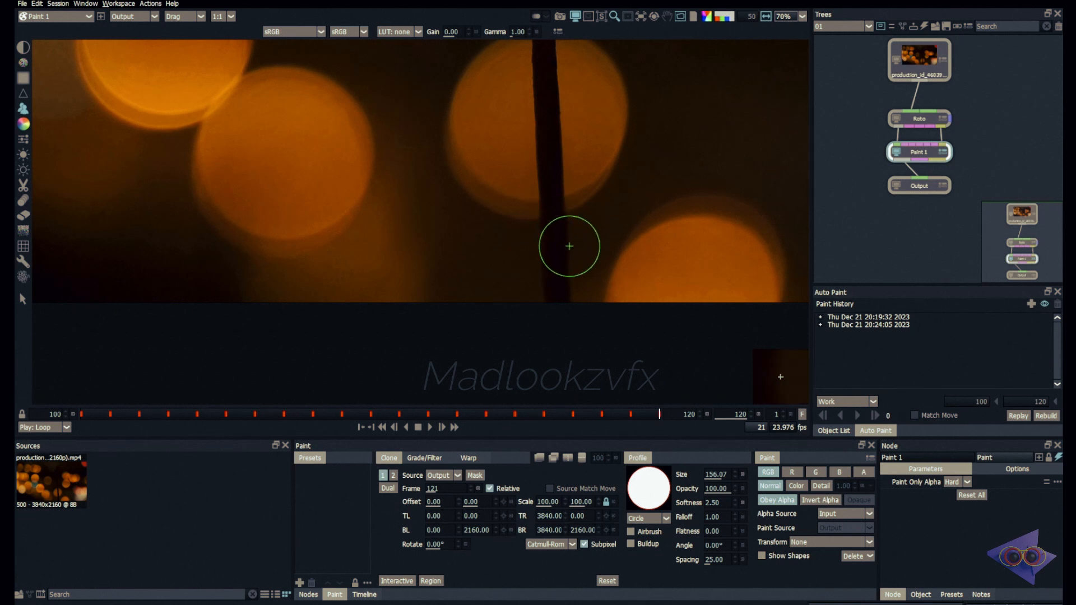